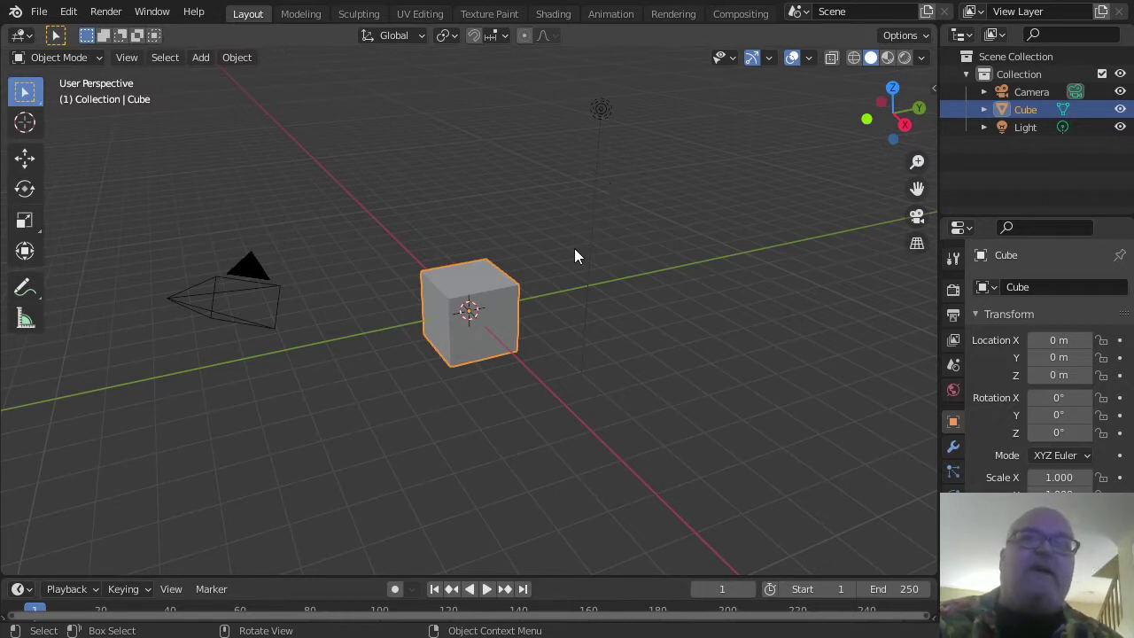
- Delete the default Cube so only the camera and light remain
key("x")
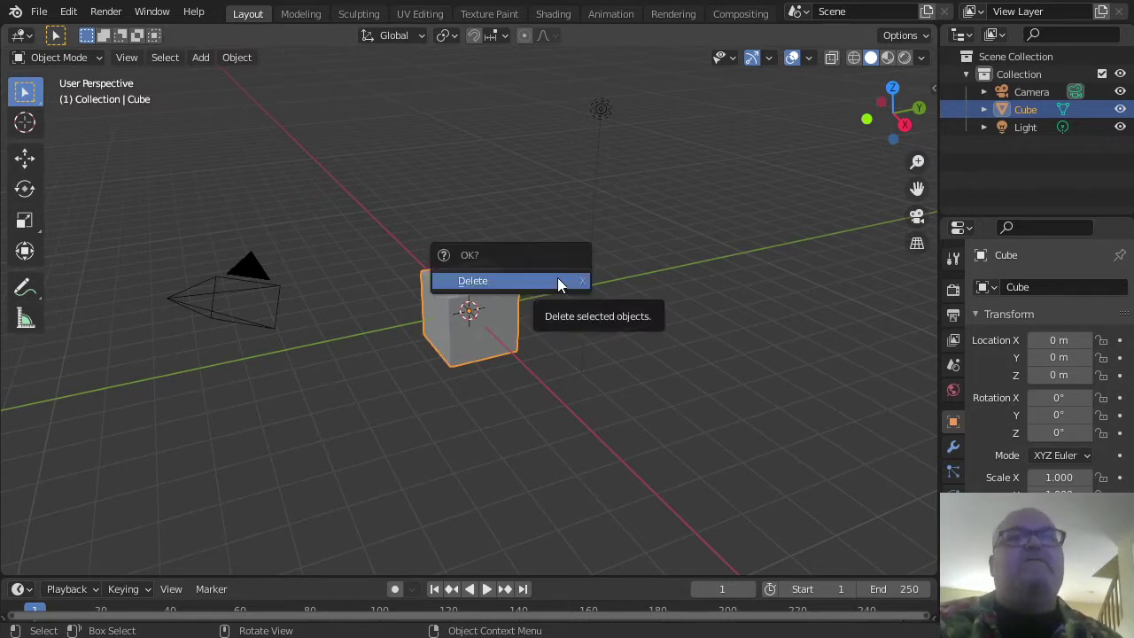
left_click(557, 280)
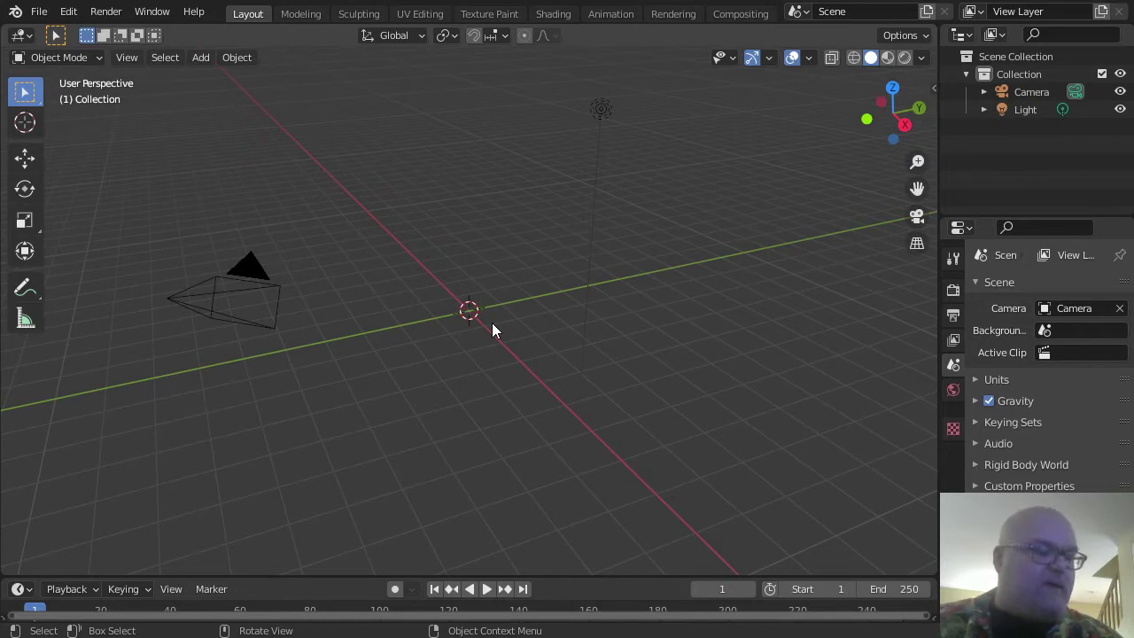
key("shift+s")
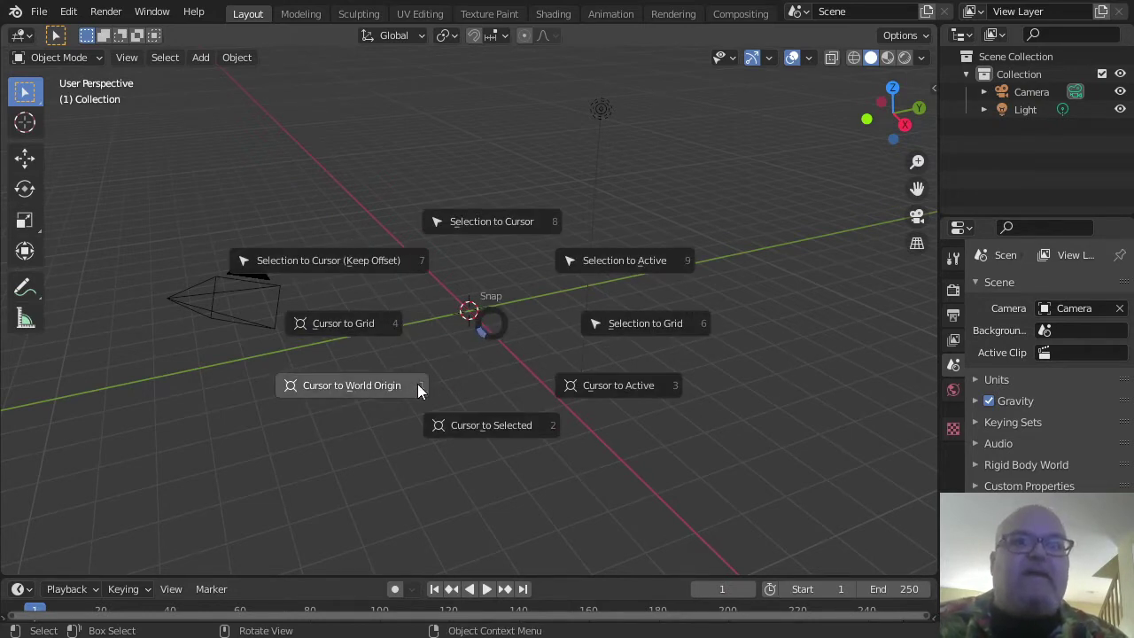
left_click(485, 350)
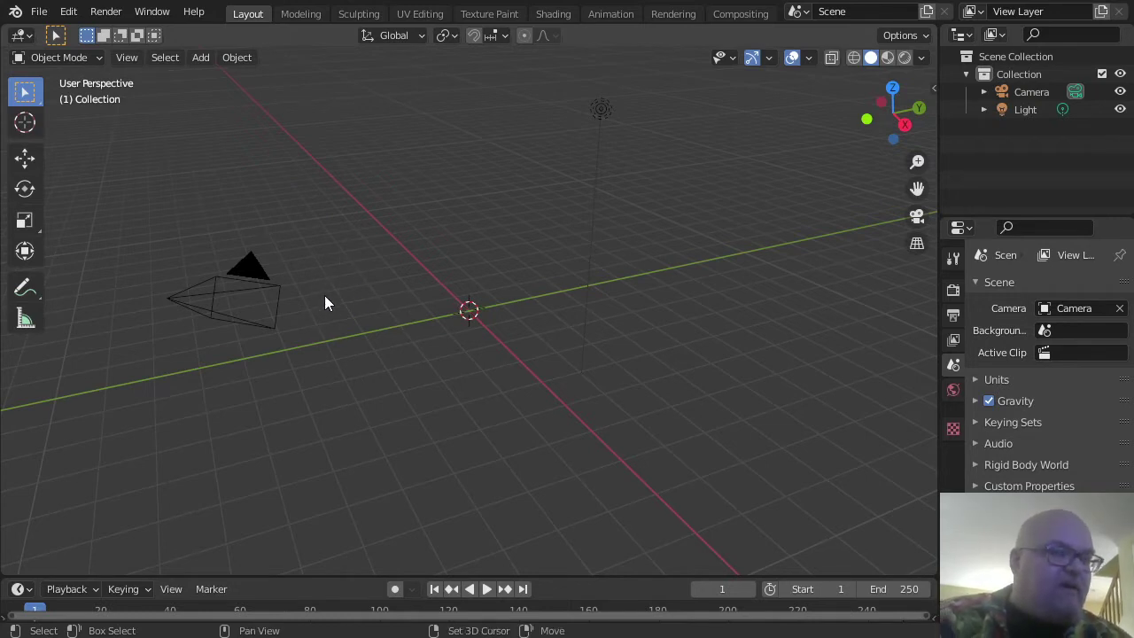
key("shift+a")
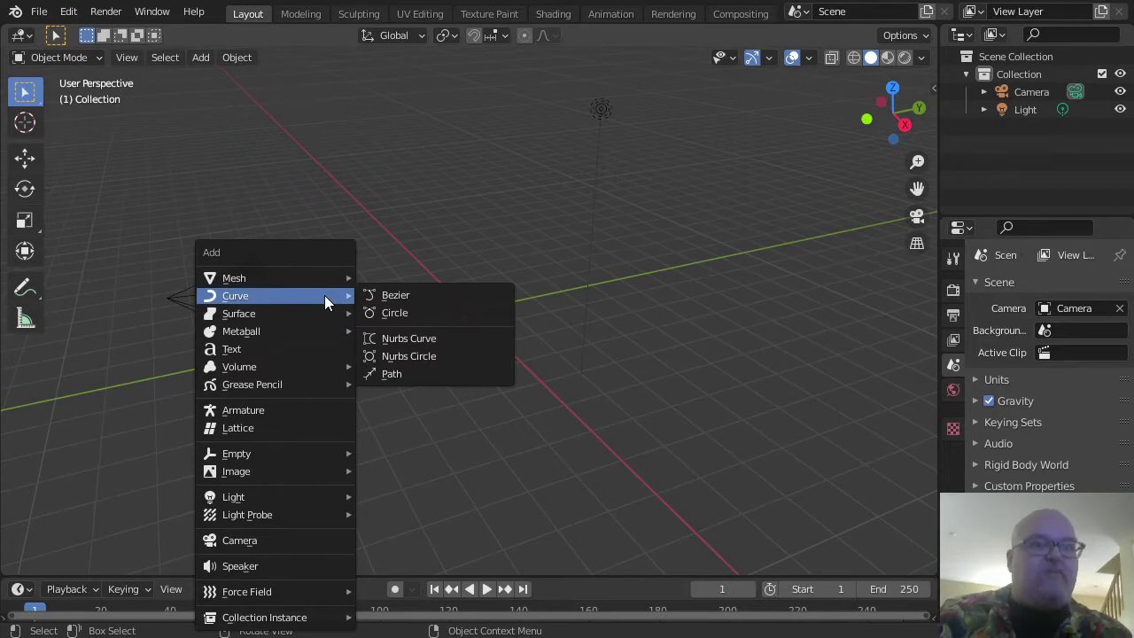
- Add a Grid mesh at the origin and expand its Add Grid settings panel
key("m")
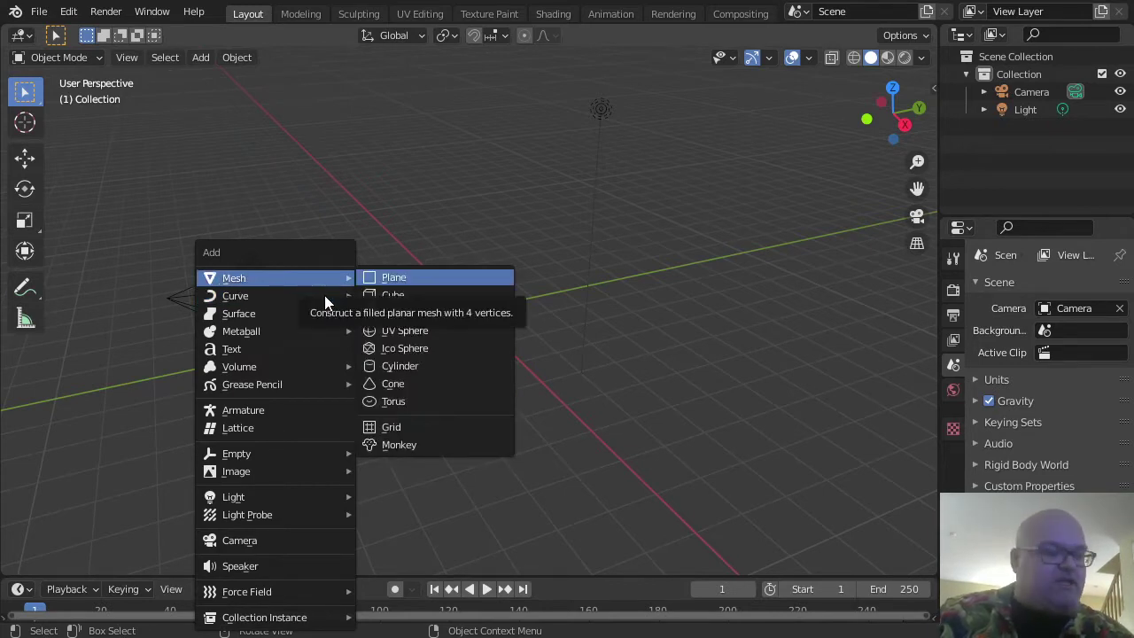
key("g")
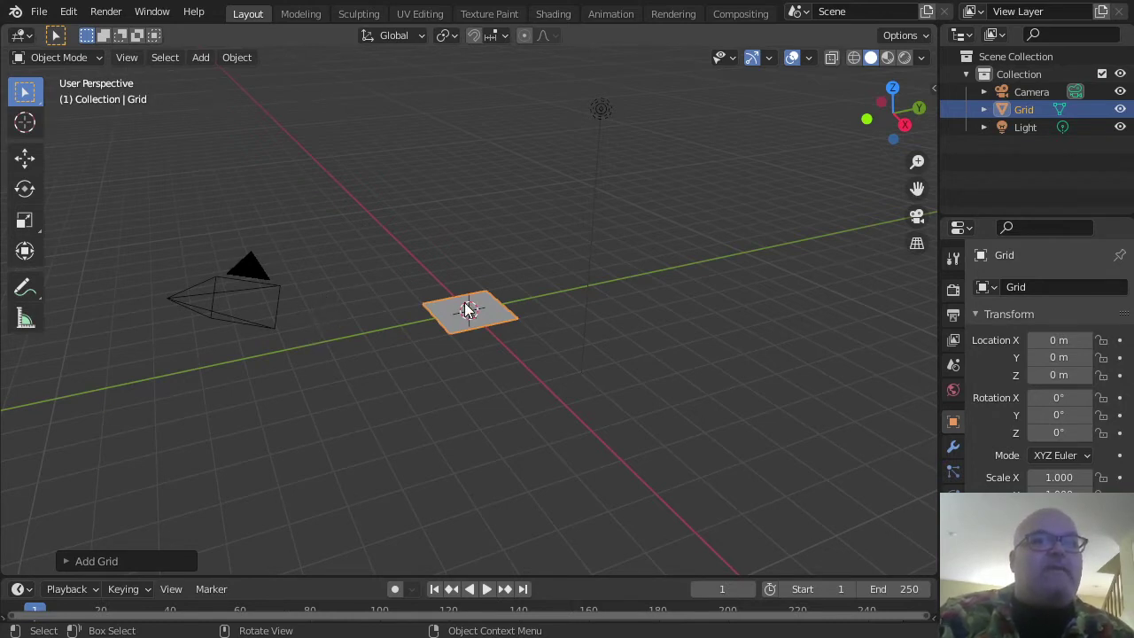
left_click(69, 558)
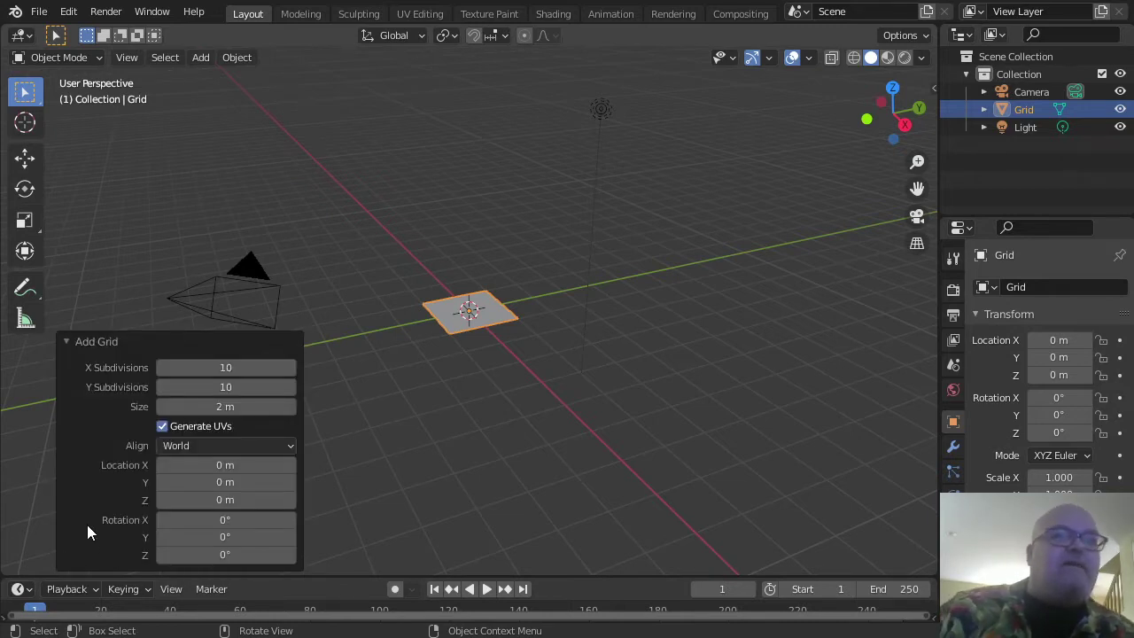
- Set the grid to 128 X and 72 Y subdivisions, keeping Size at 2 m
left_click(228, 367)
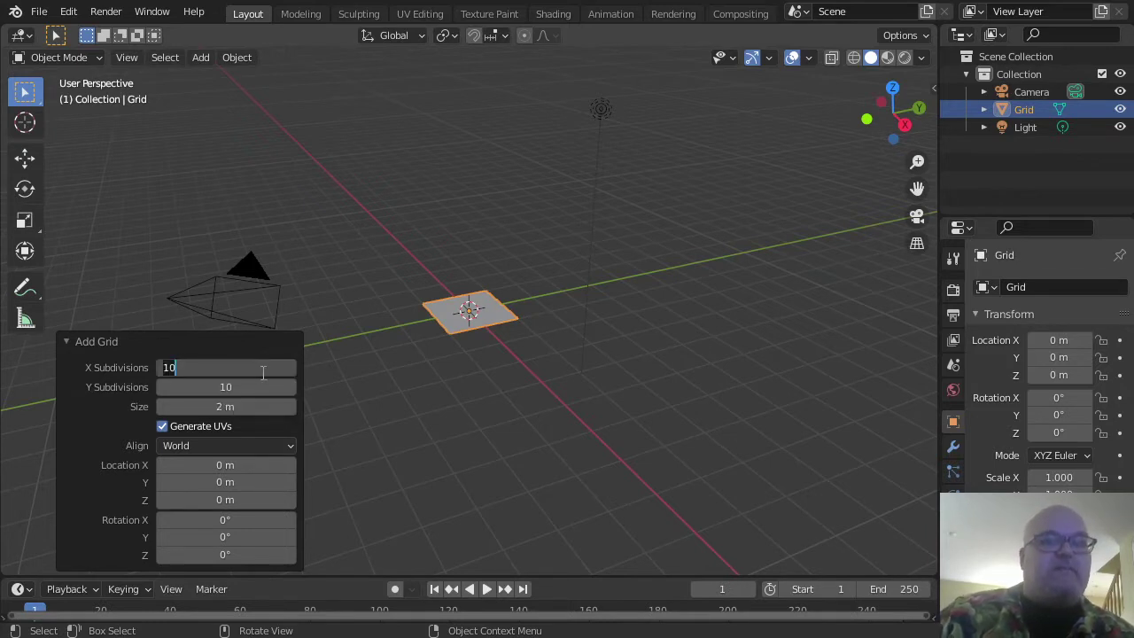
type("128")
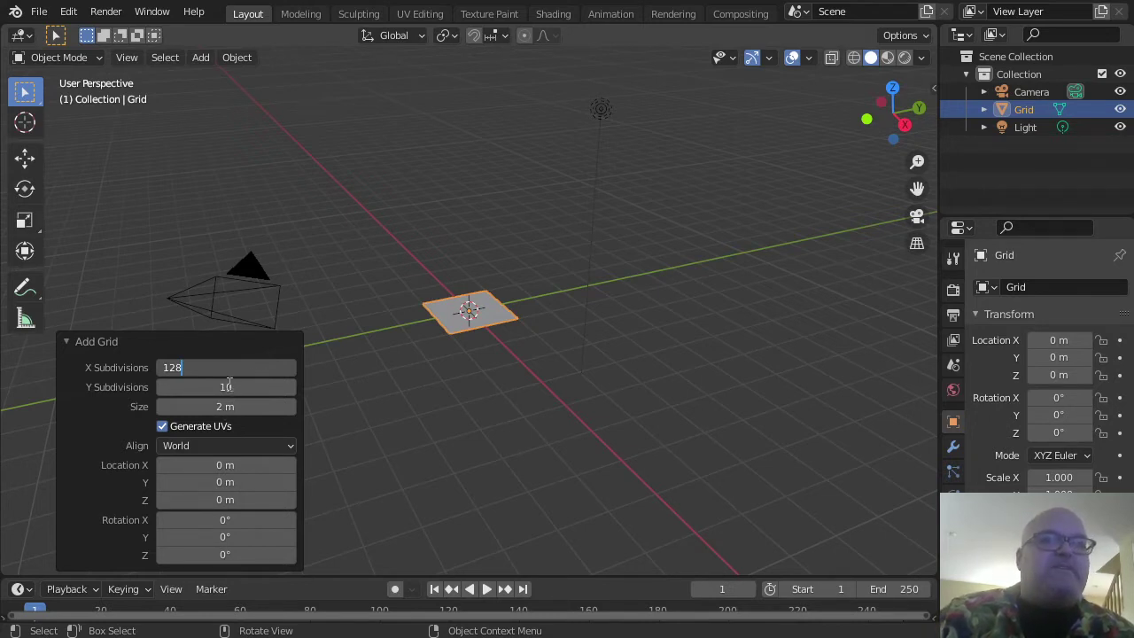
key("Return")
left_click(235, 387)
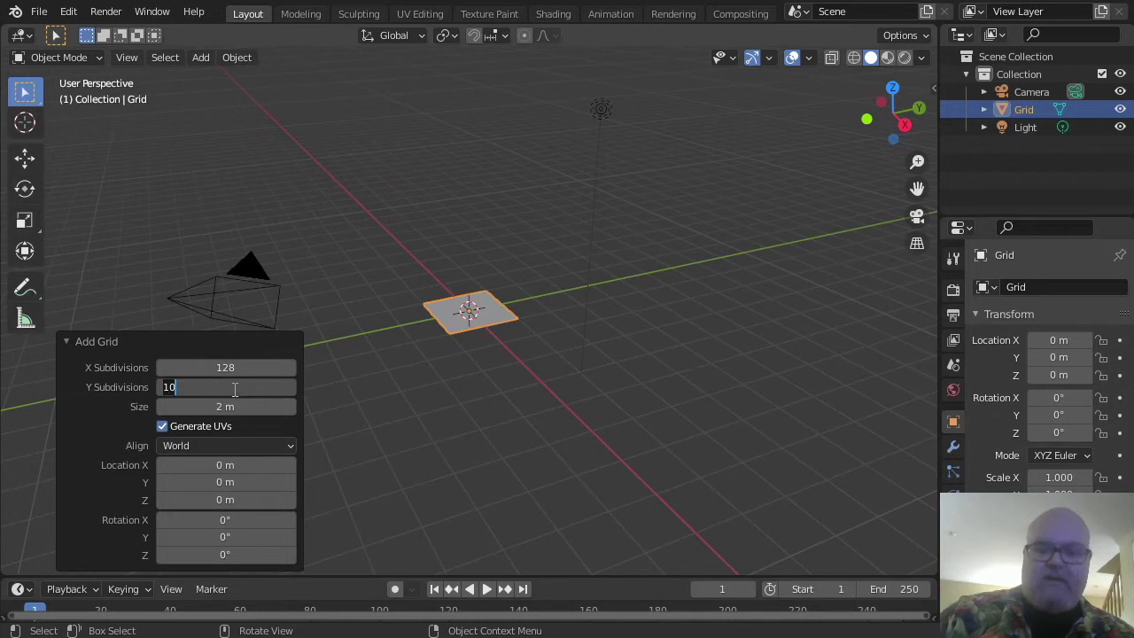
type("72")
key("Tab")
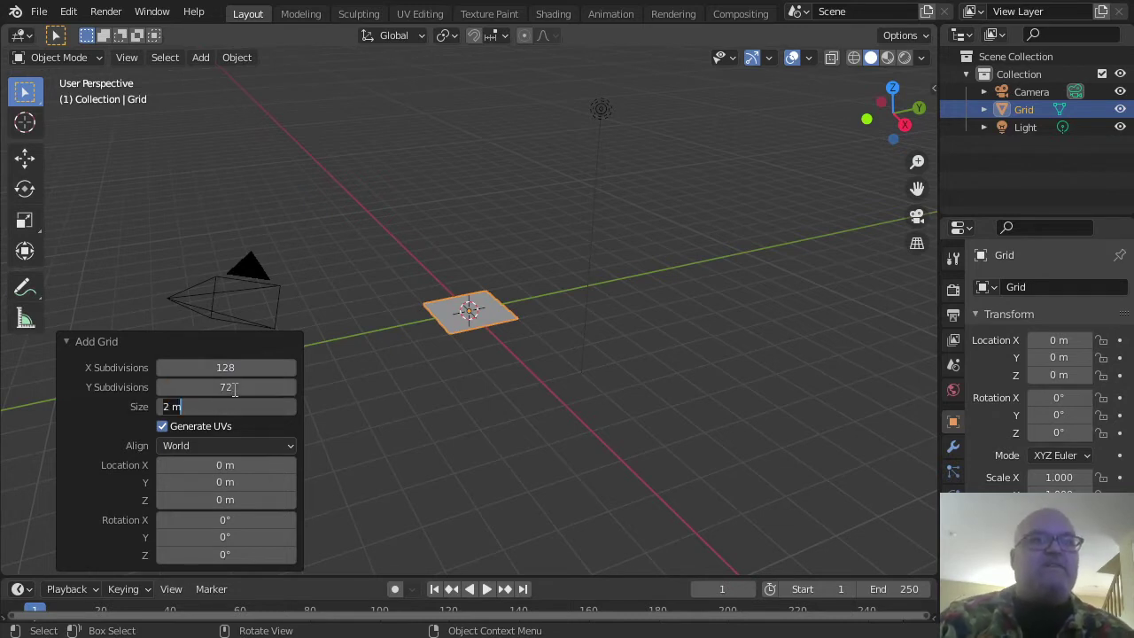
key("Return")
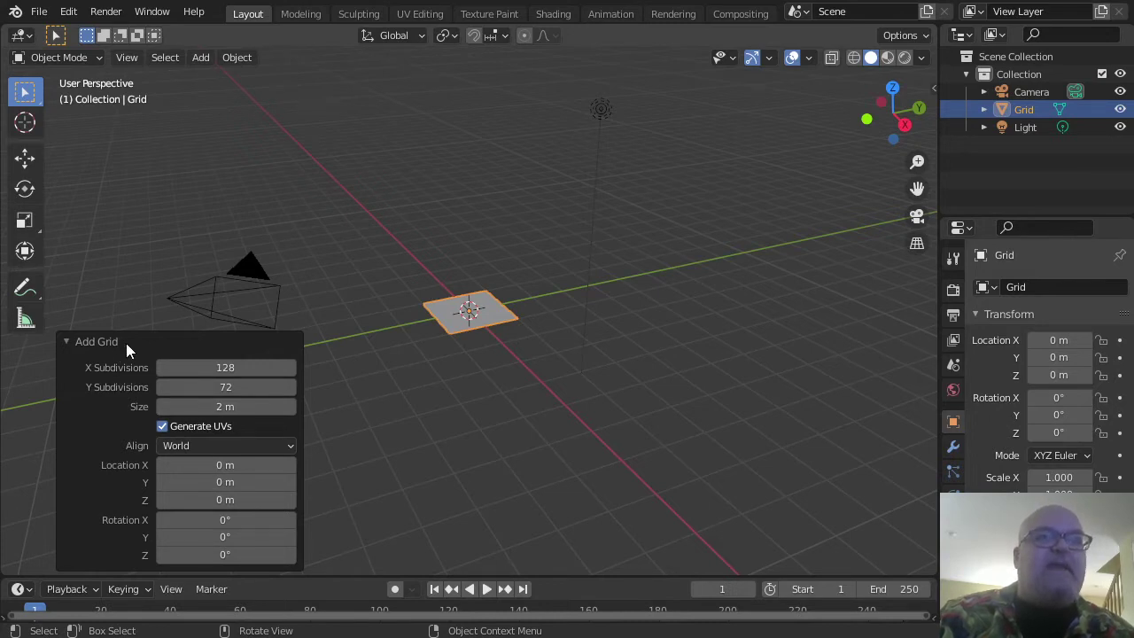
right_click(463, 322)
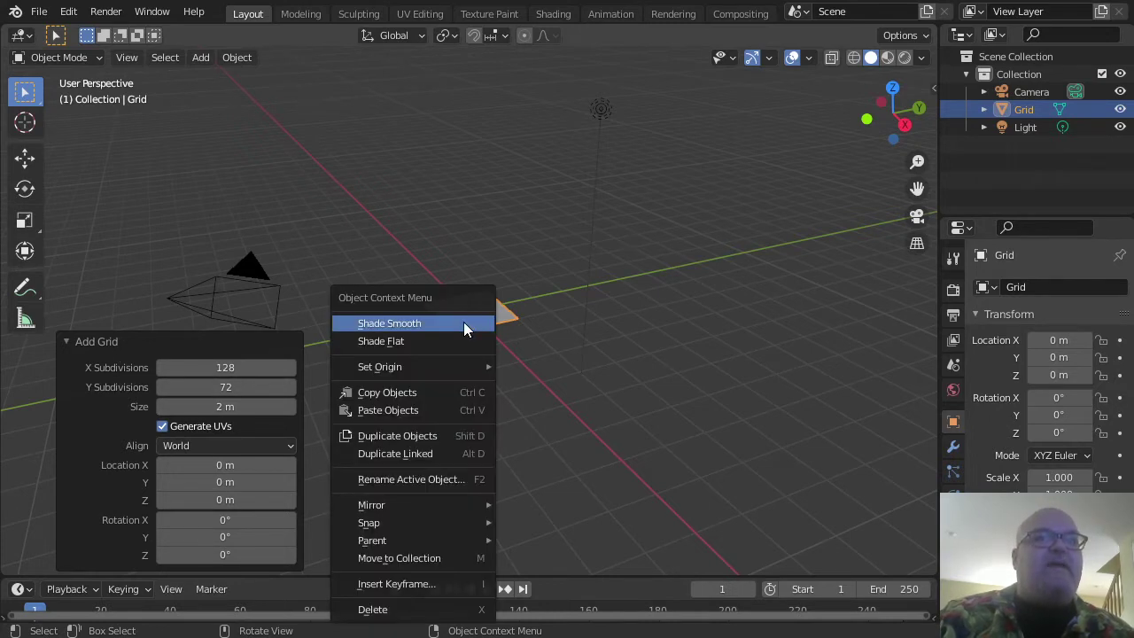
- Create new material Material.001 on the grid and bring up its Base Color input choices
left_click(508, 313)
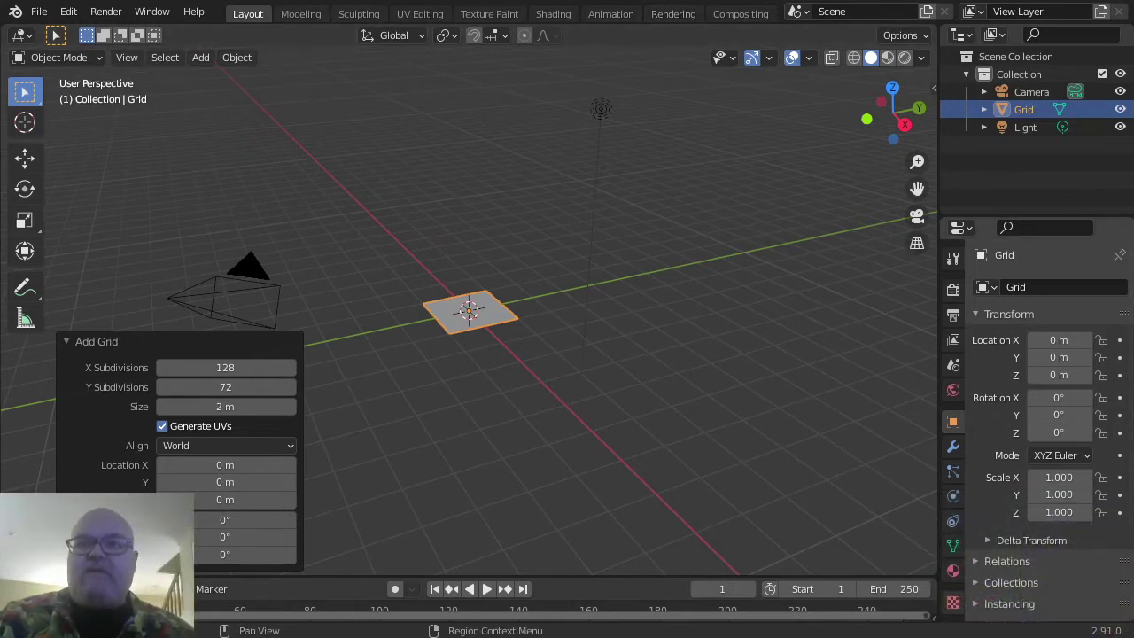
left_click(955, 572)
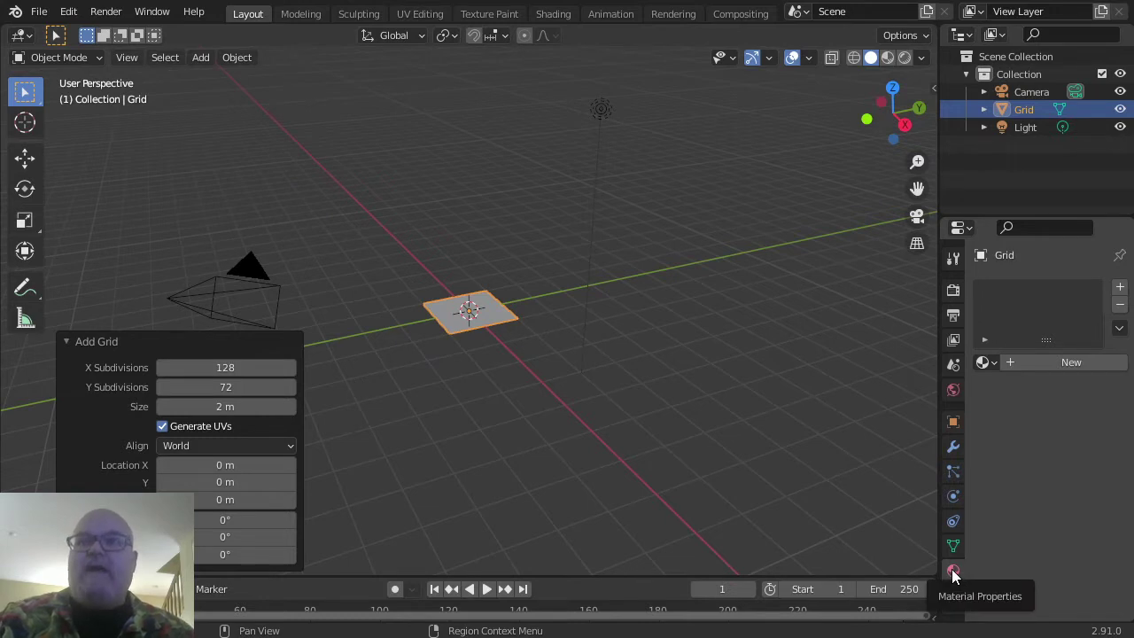
left_click(1054, 362)
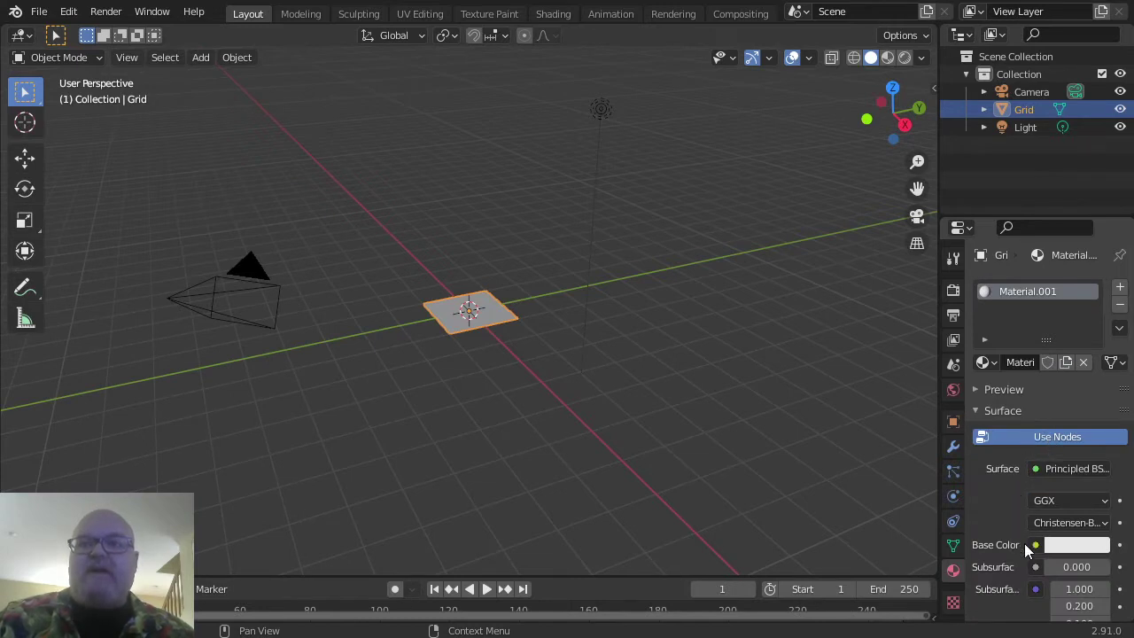
scroll(1015, 572, "down", 2)
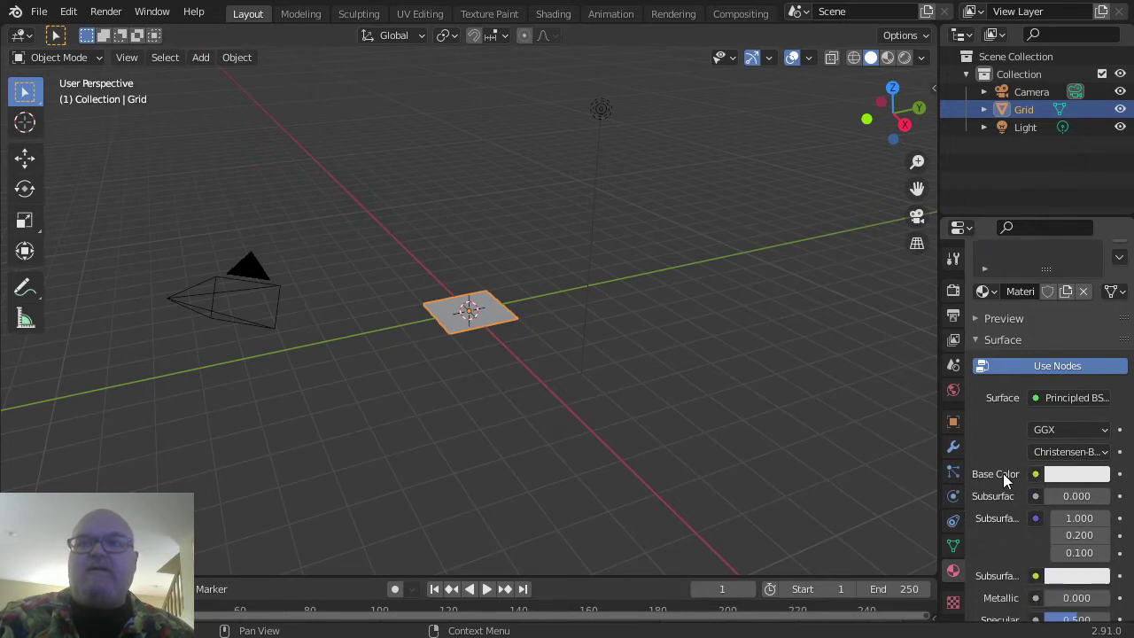
left_click(1036, 474)
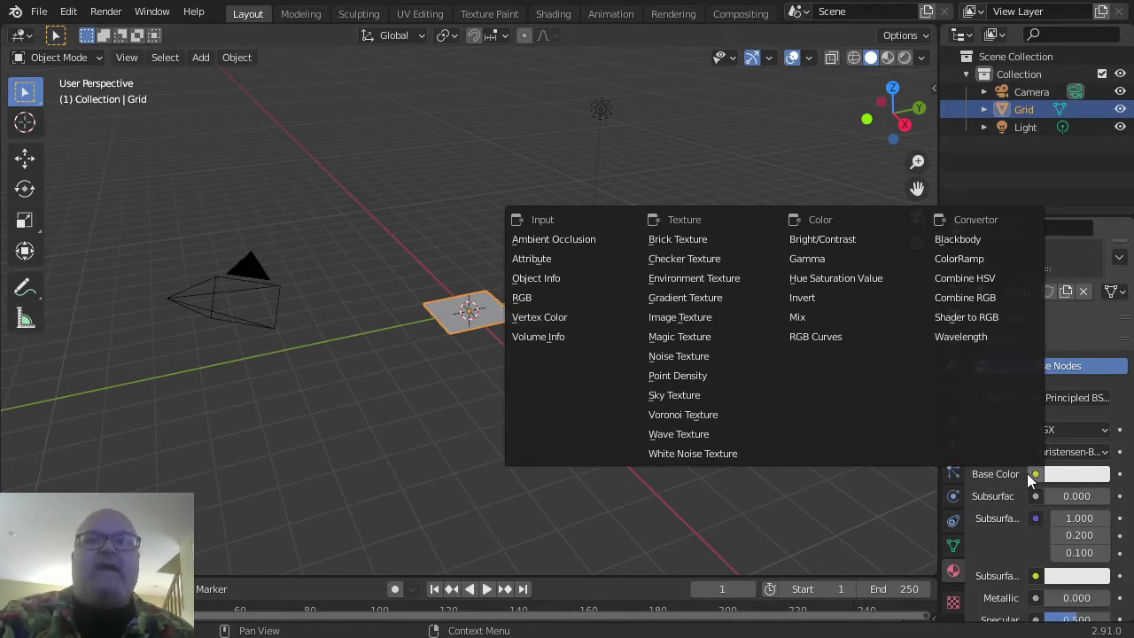
left_click(1035, 474)
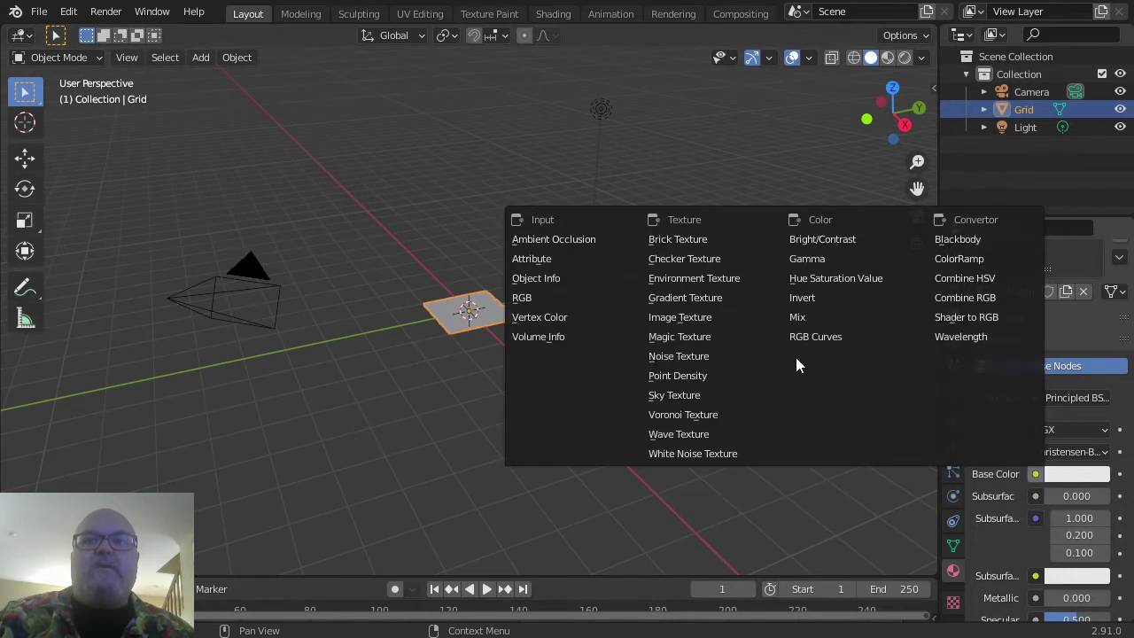
- Feed Base Color from a test_equi Image Texture with extension set to Clip
left_click(707, 320)
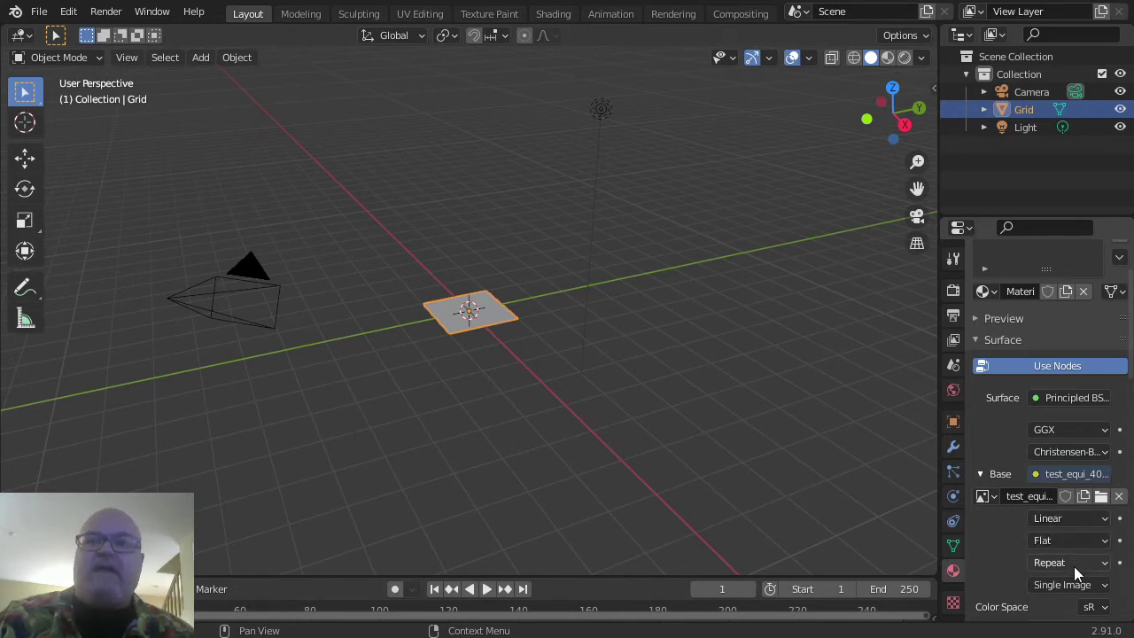
left_click(1074, 566)
left_click(1077, 505)
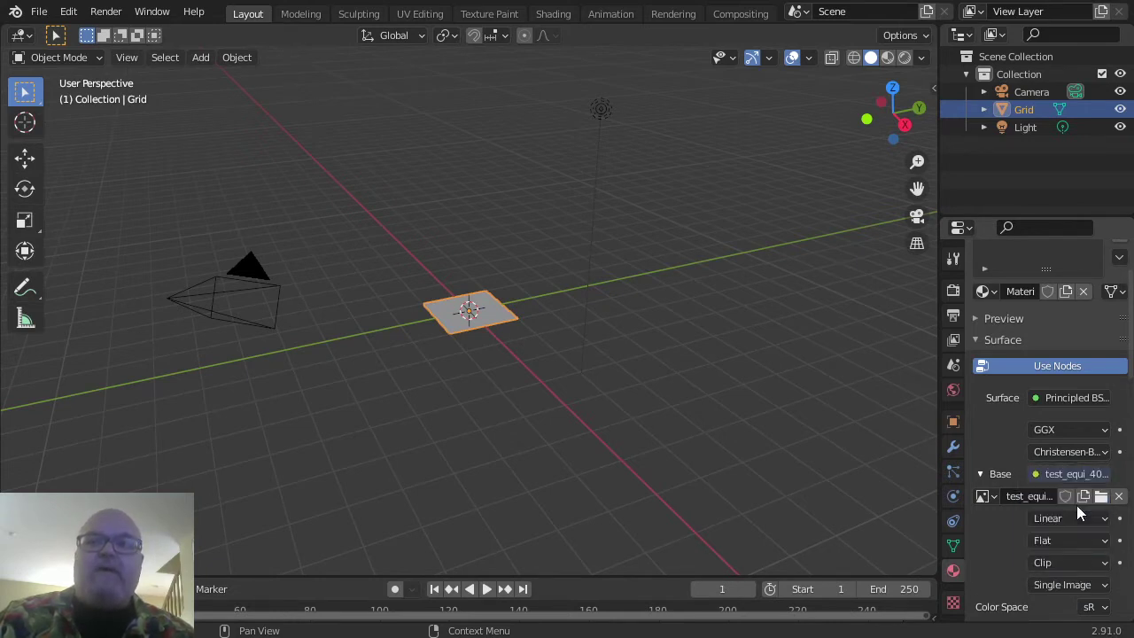
- Switch to Material Preview shading and zoom in on the textured grid in orthographic view
left_click(888, 57)
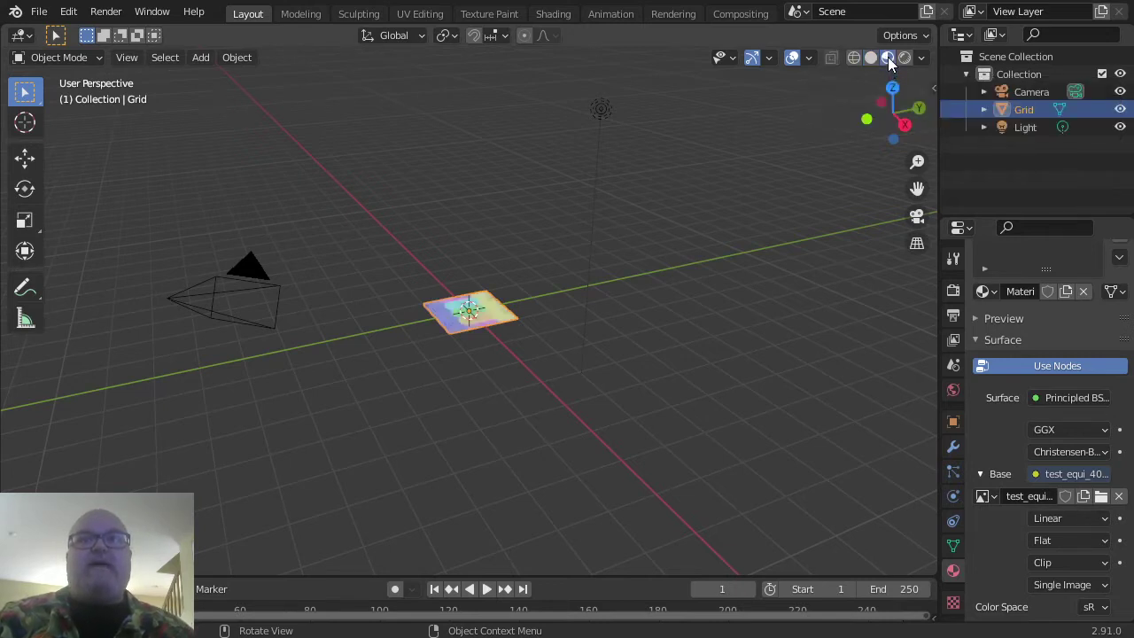
scroll(461, 321, "up", 8)
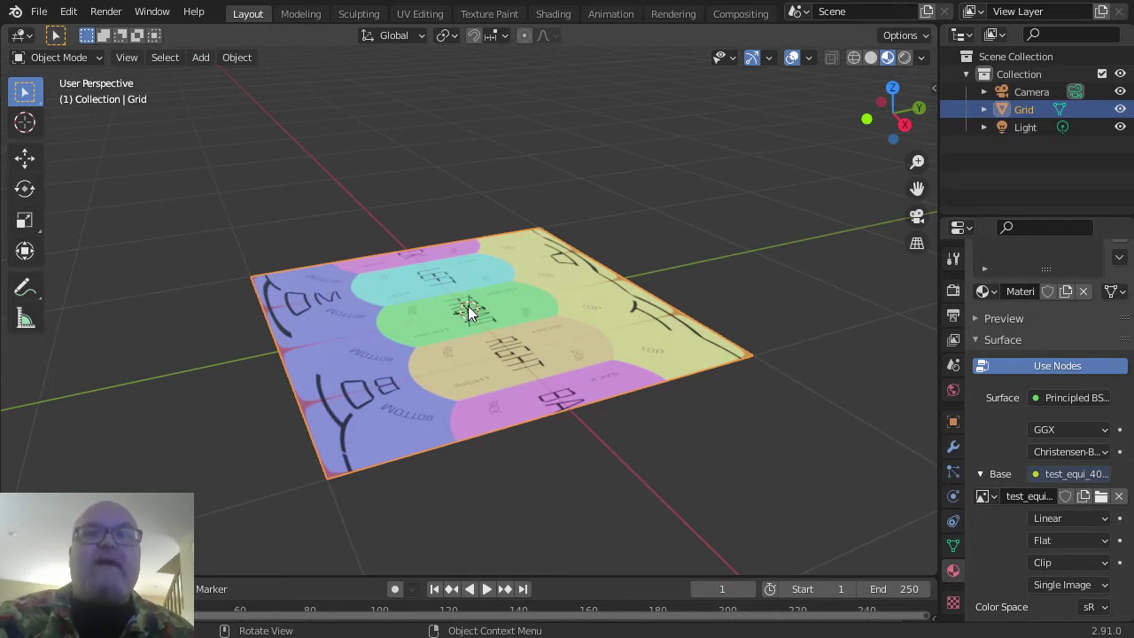
key("KP_5")
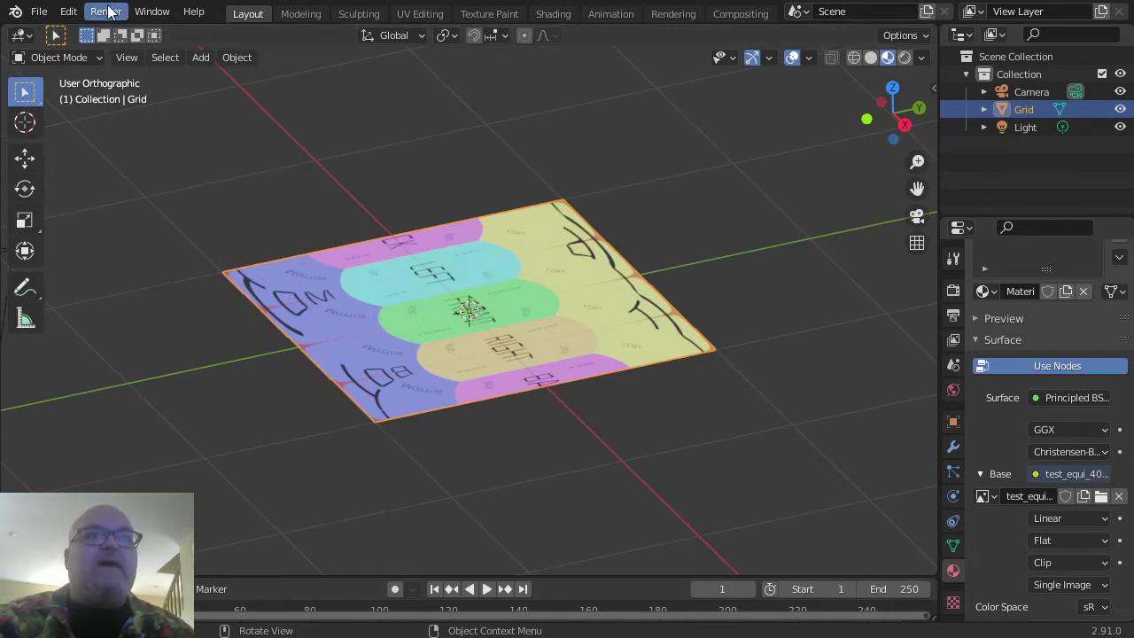
left_click(37, 13)
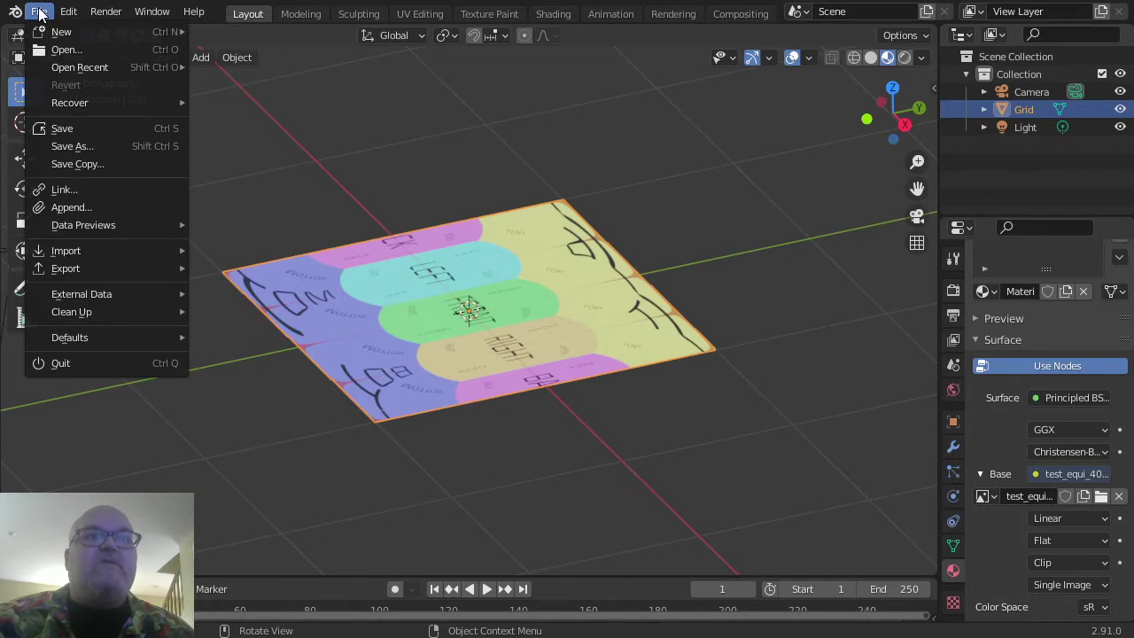
mouse_move(68, 14)
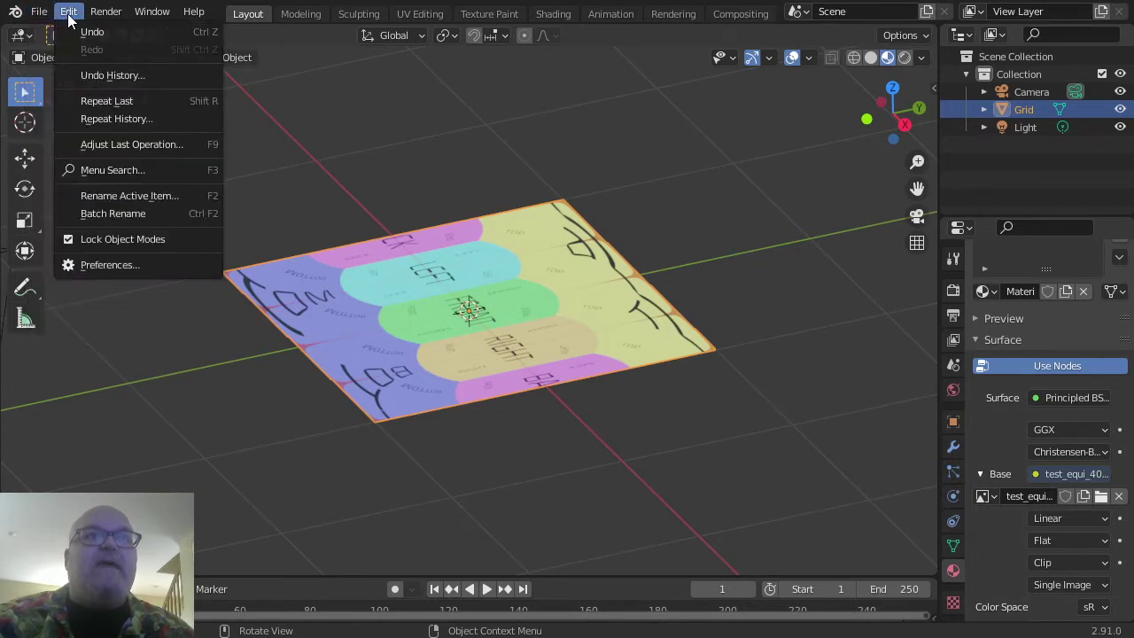
left_click(112, 267)
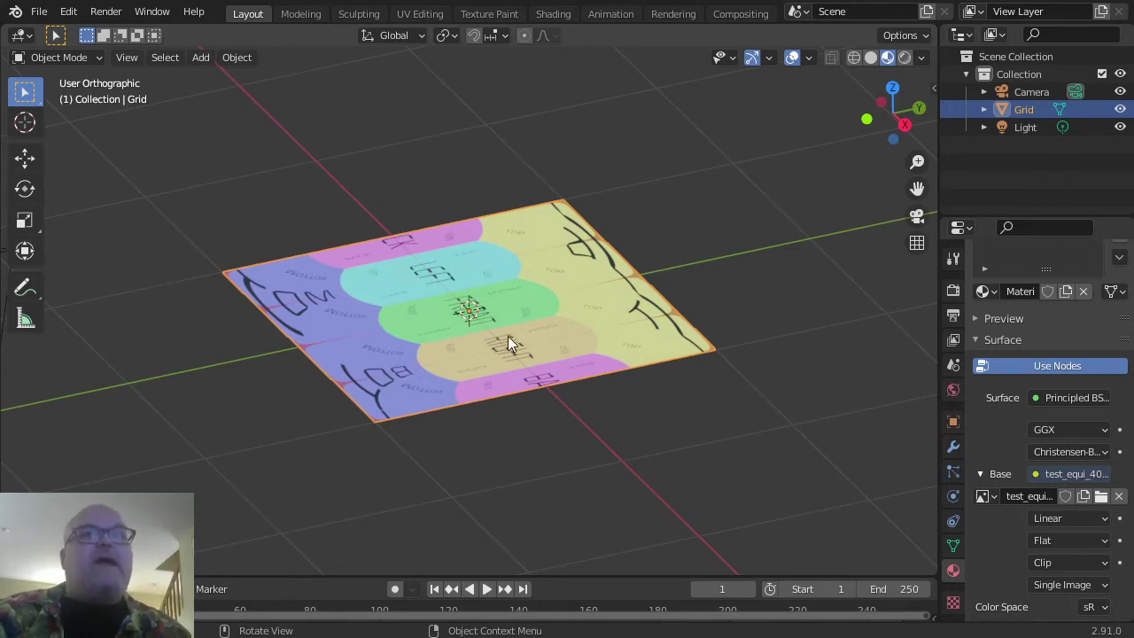
- Enter Edit Mode on the grid with all vertices selected, zooming to inspect the texture
key("Tab")
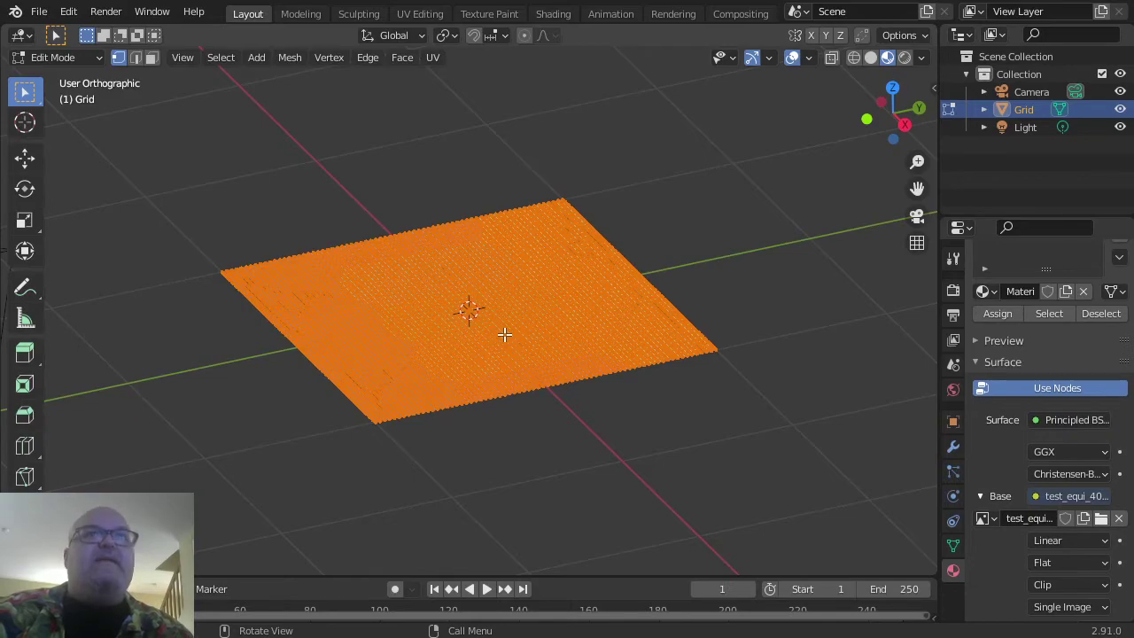
scroll(504, 334, "up", 5)
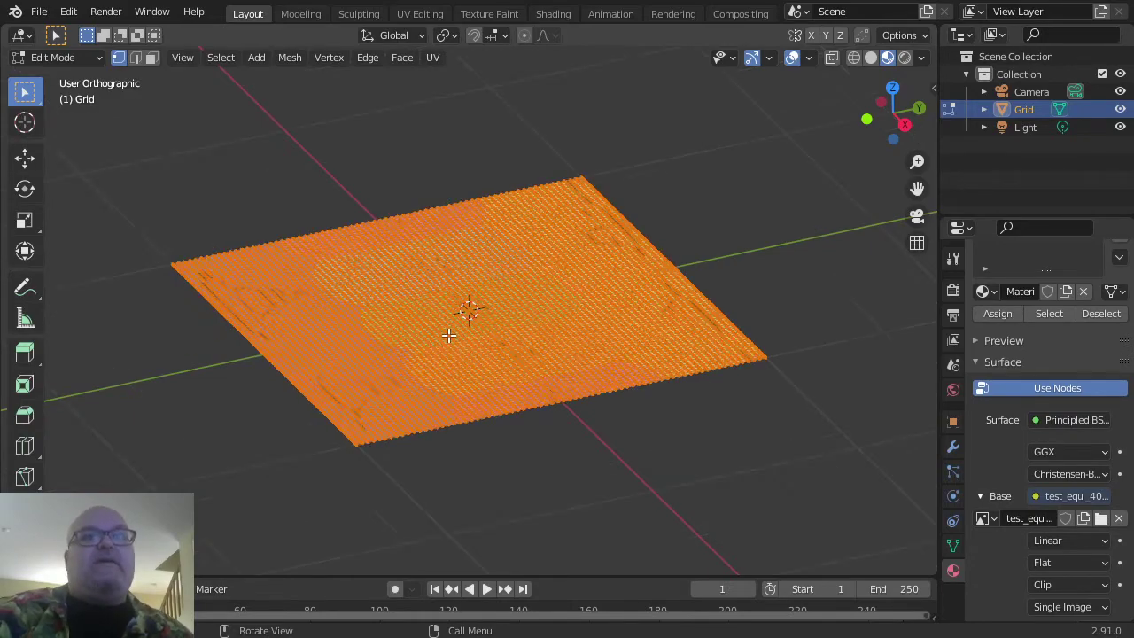
scroll(447, 341, "up", 4)
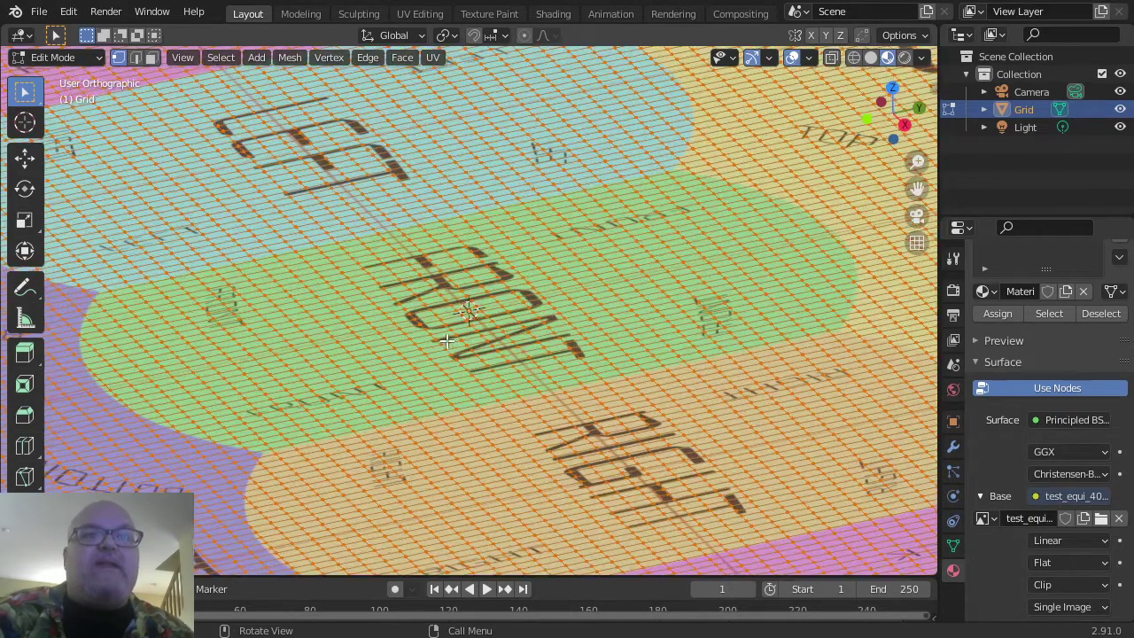
scroll(452, 340, "down", 4)
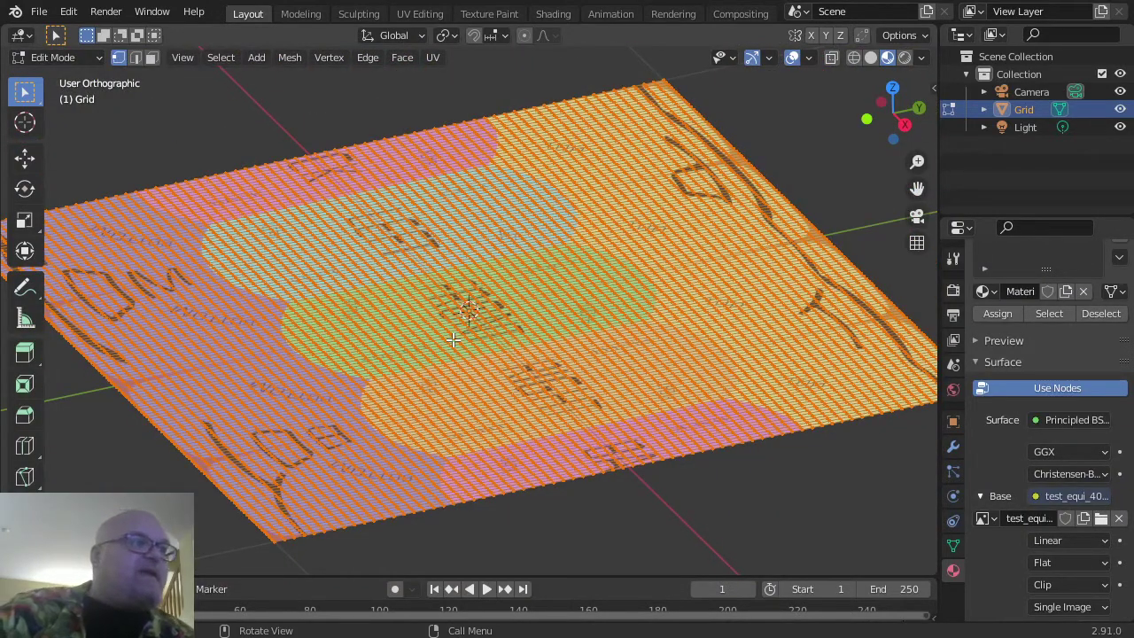
scroll(453, 340, "up", 3)
scroll(453, 341, "down", 3)
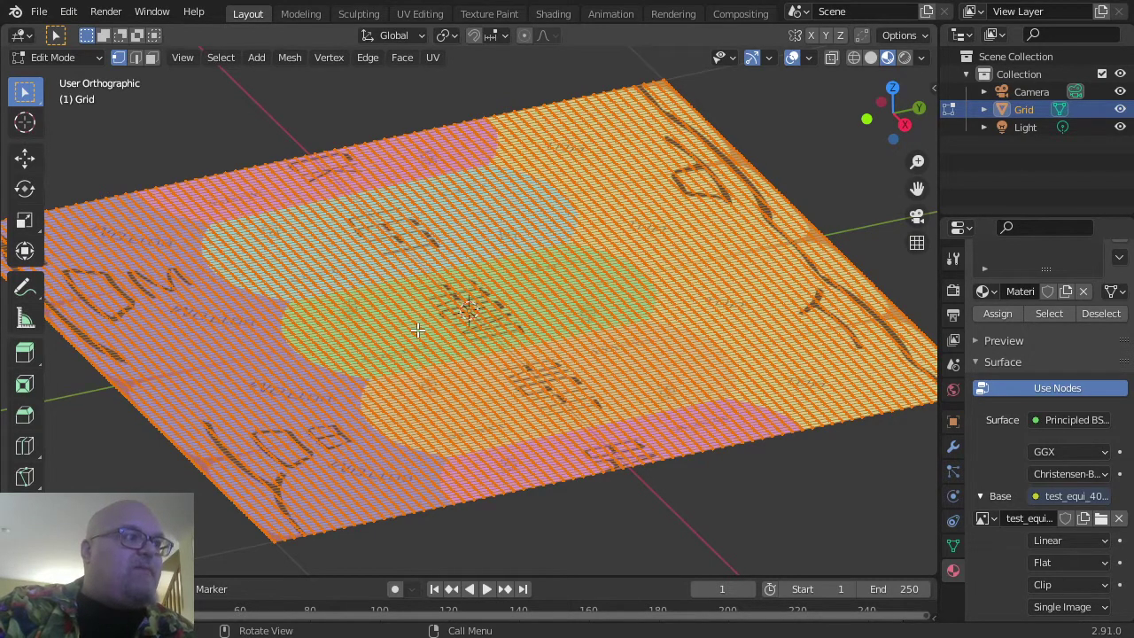
- Scale the grid by -1 along X to mirror it
key("s")
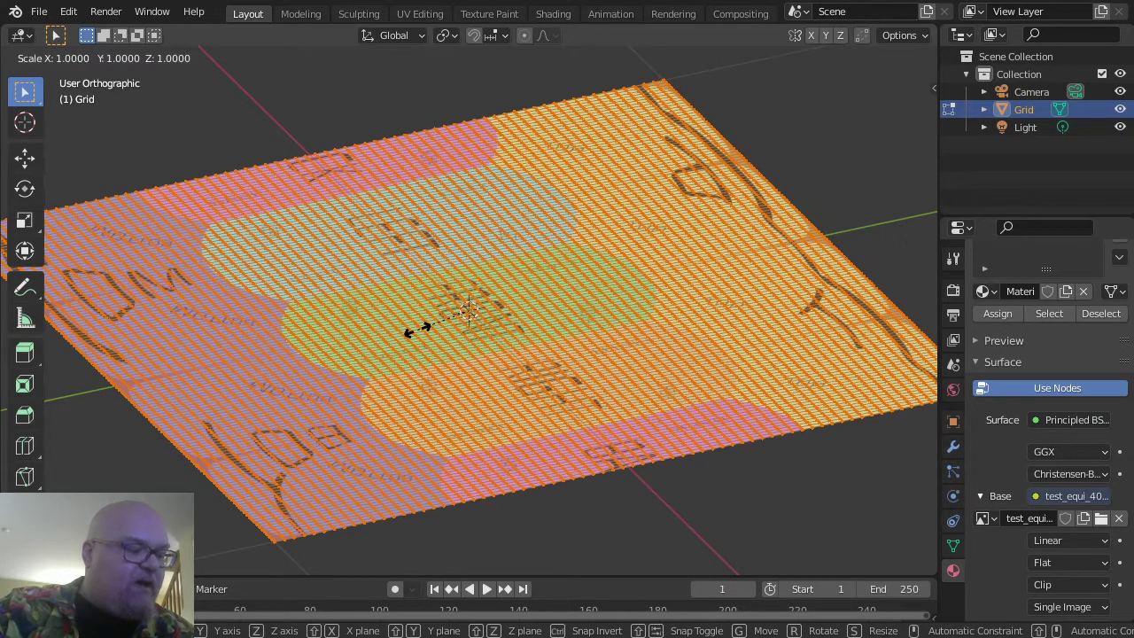
key("x")
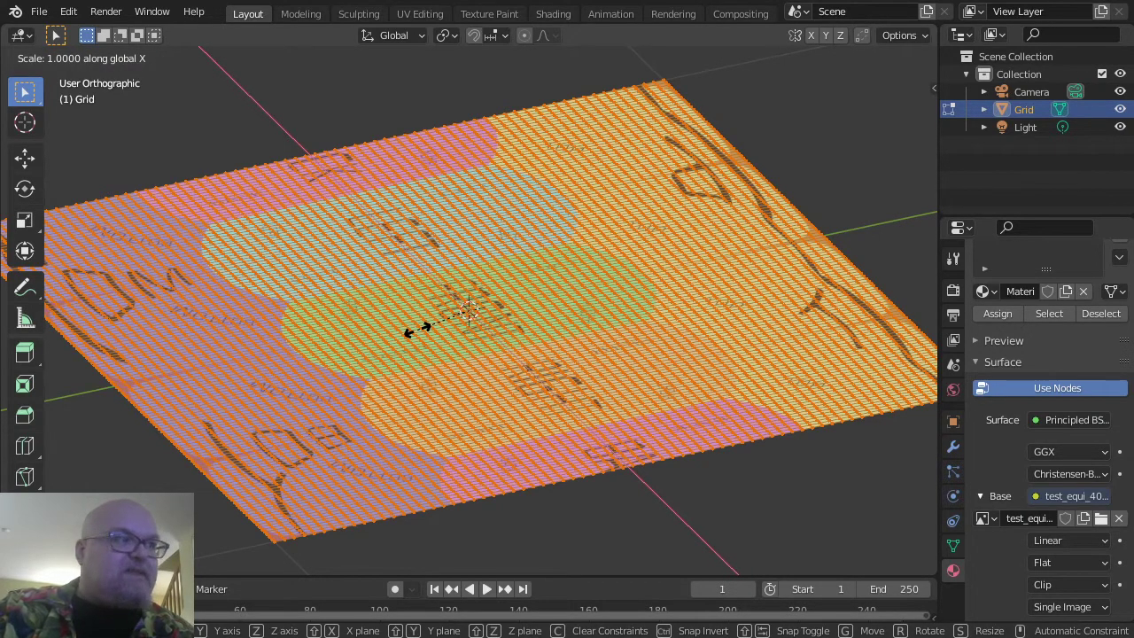
type("-1")
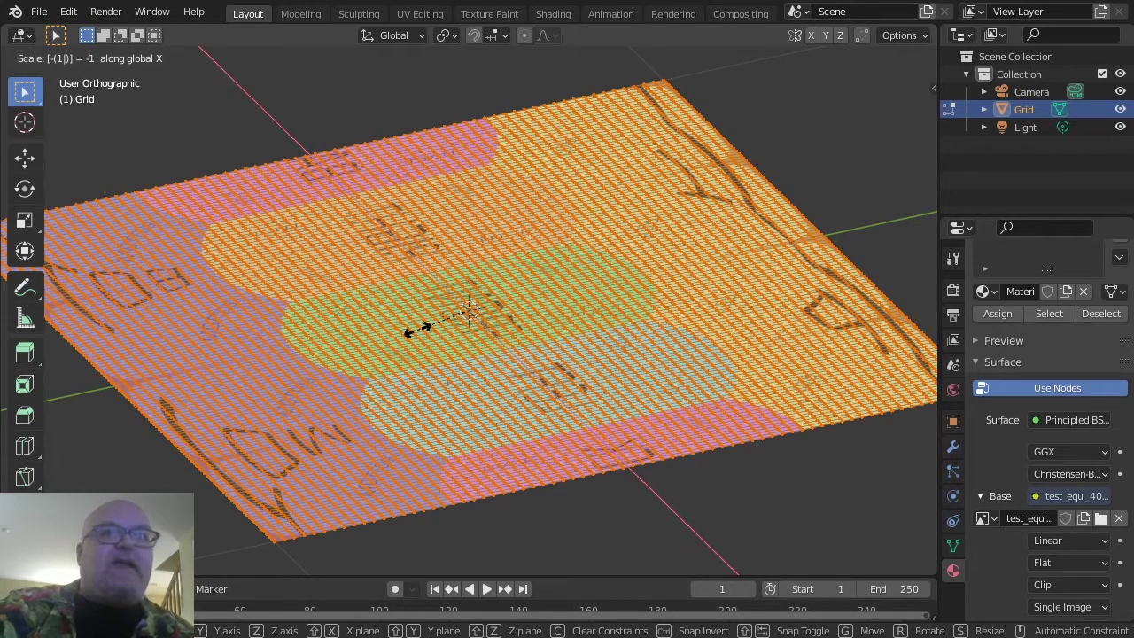
key("Return")
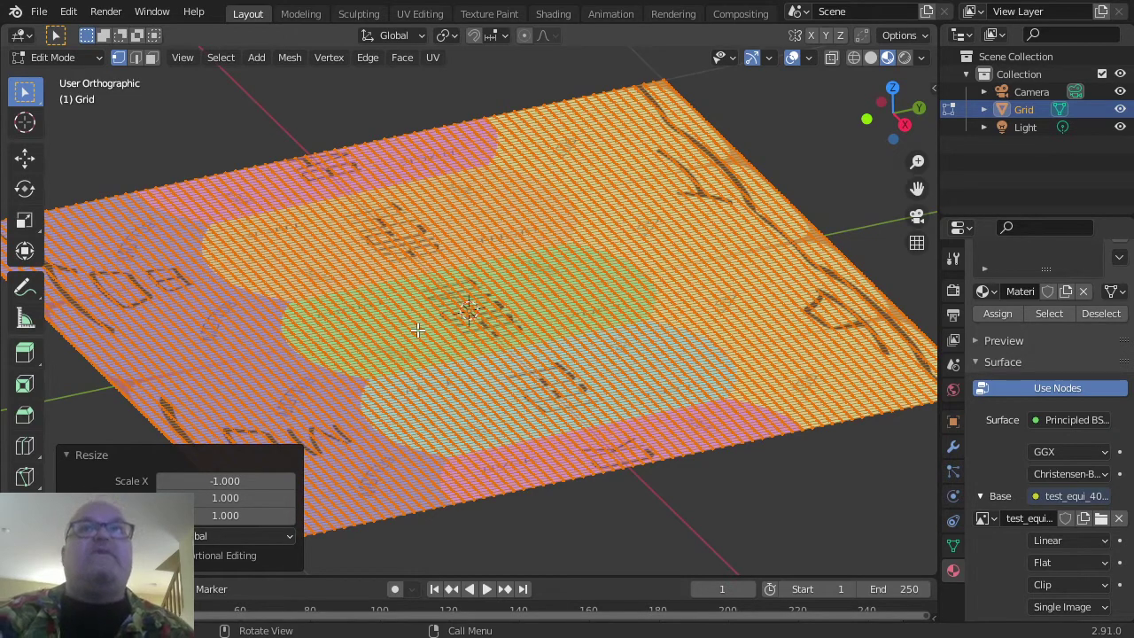
- Flip the grid's mesh normals
key("alt+n")
left_click(484, 316)
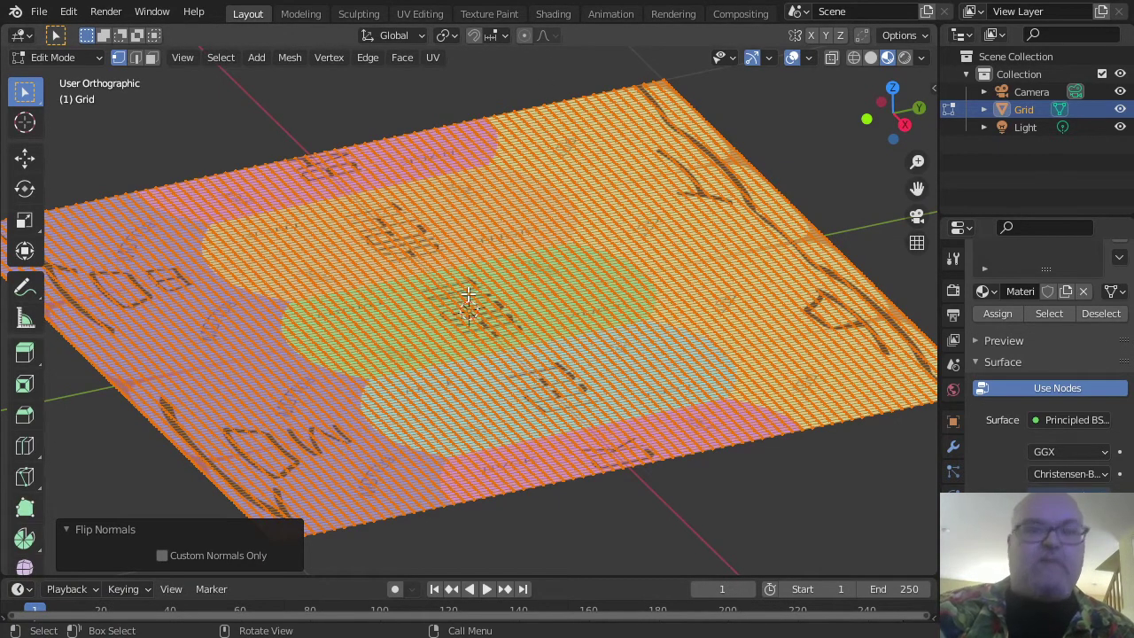
key("KP_3")
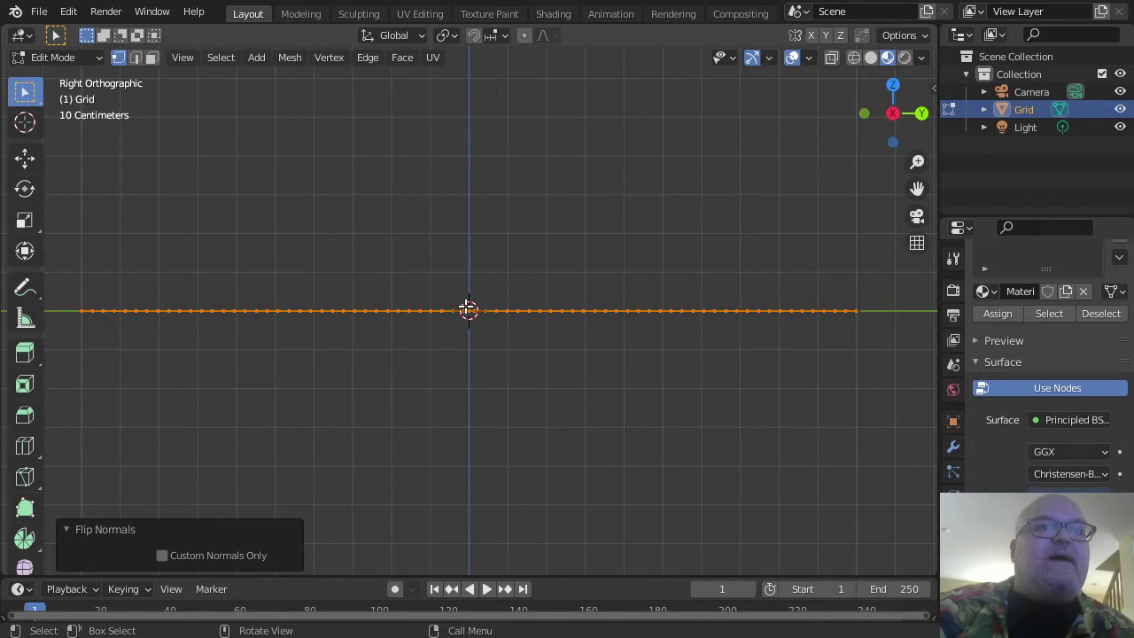
- Zoom out in Right Orthographic view so the grid shows edge-on as a line
scroll(468, 308, "down", 2)
scroll(468, 308, "down", 2)
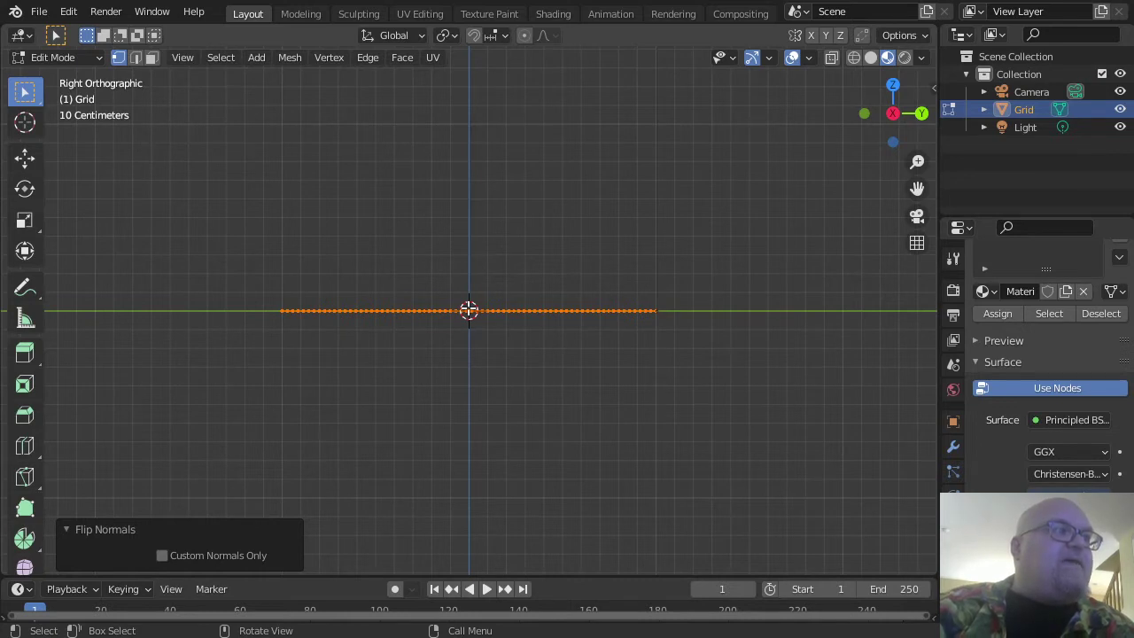
- Move the grid's selected vertices up 1 m along Z and zoom to check the position
key("g")
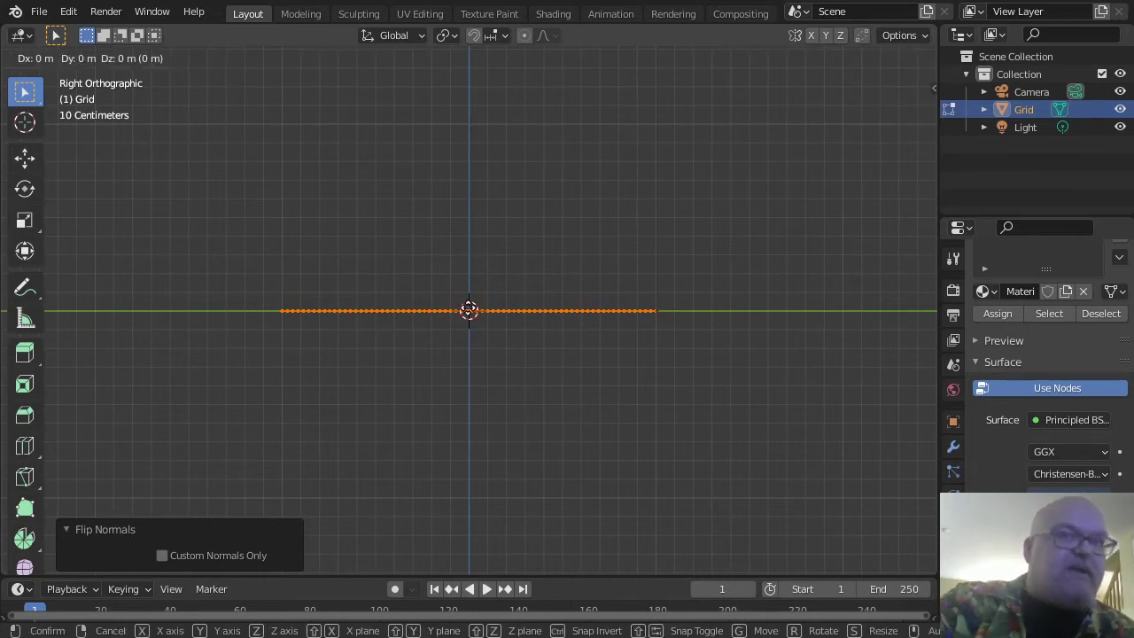
key("z")
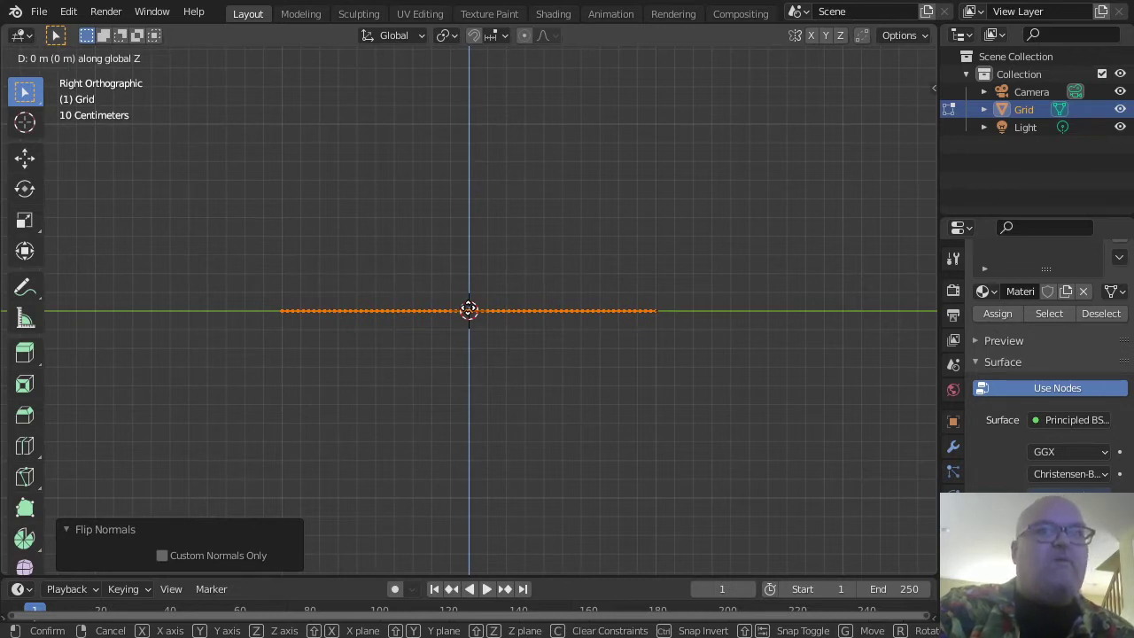
type("1")
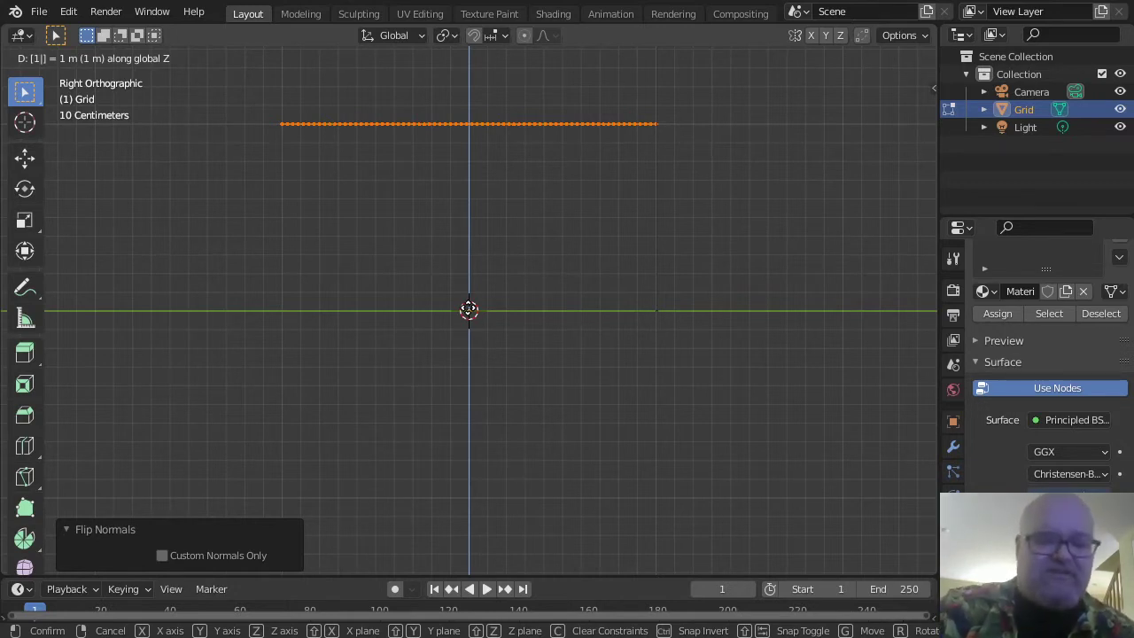
key("Return")
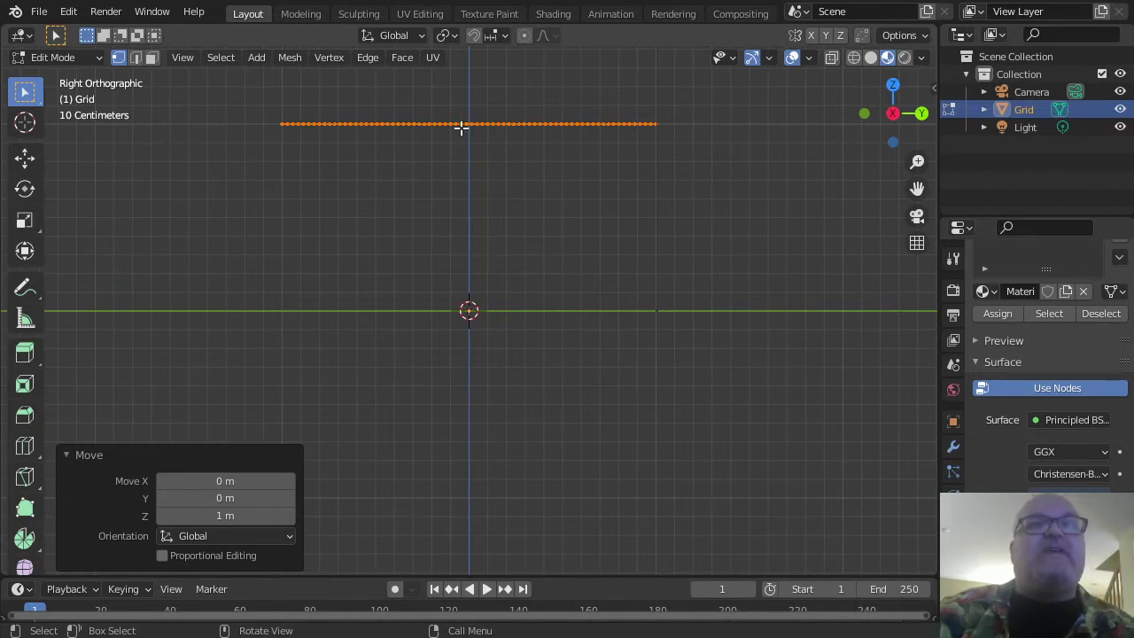
scroll(443, 225, "down", 6)
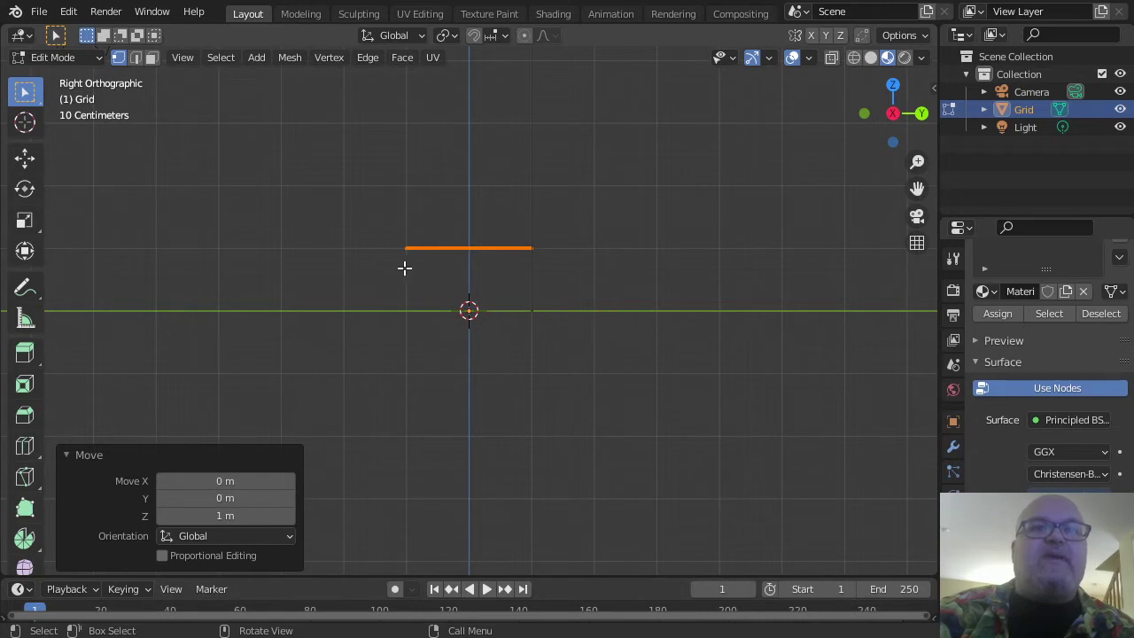
scroll(425, 281, "up", 4)
scroll(427, 281, "up", 1)
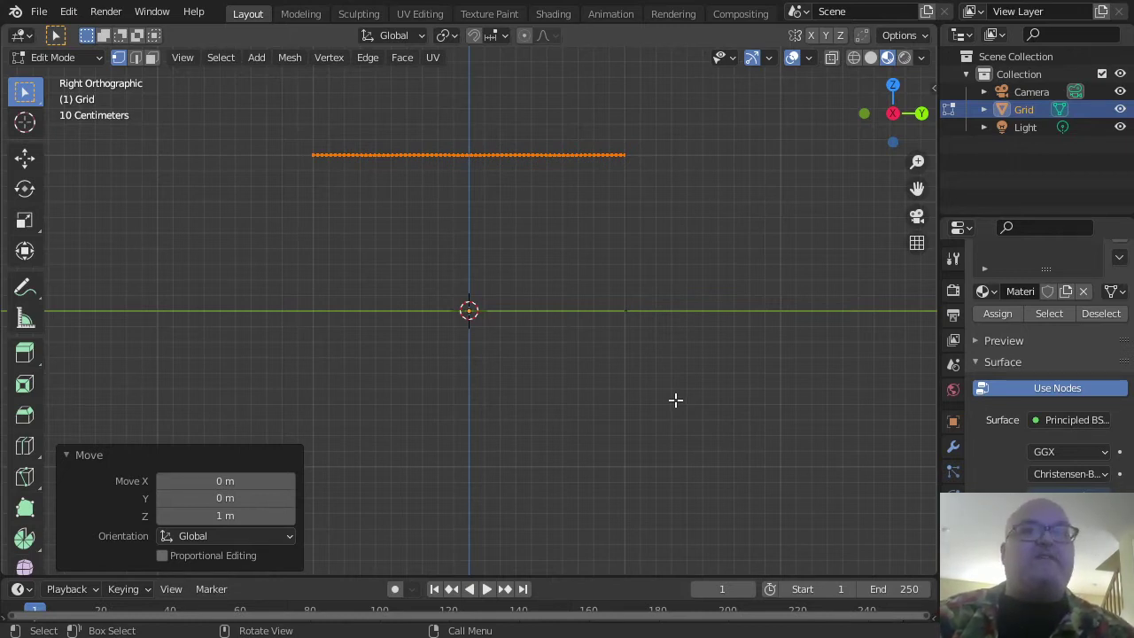
key("F3")
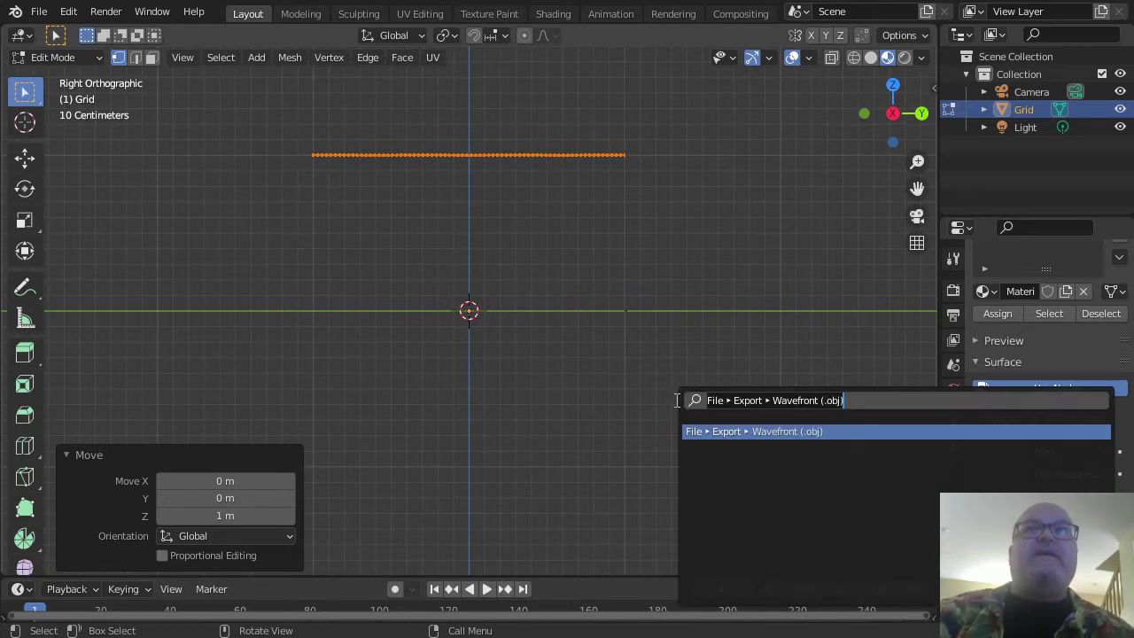
- Apply Mesh > Transform > Warp to bend the grid 360° into a closed ring
type("warp")
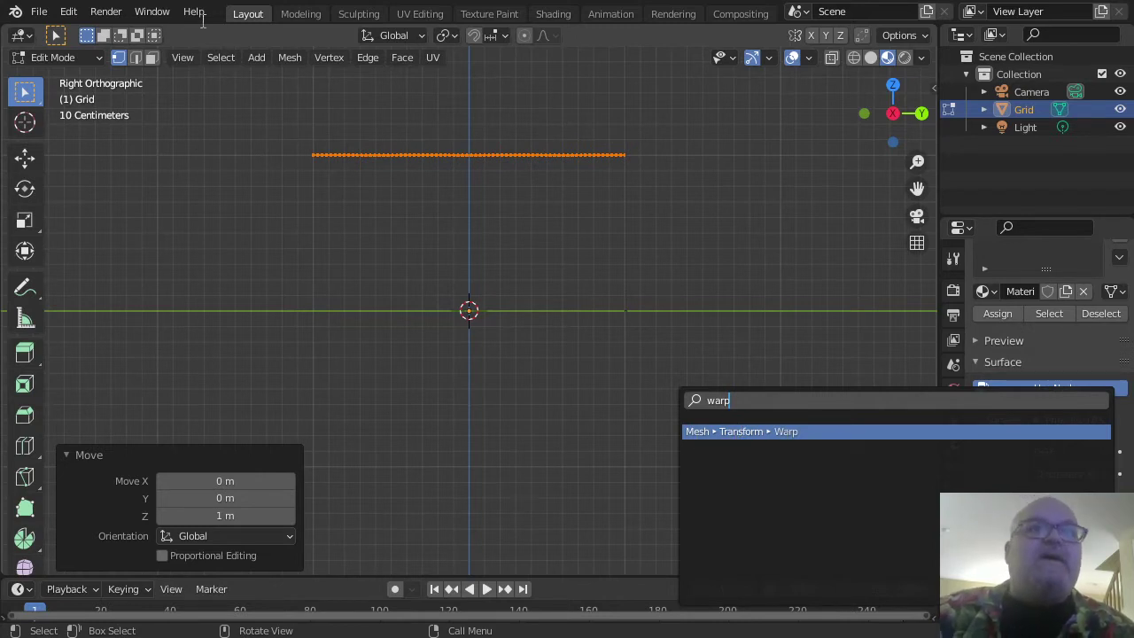
left_click(290, 57)
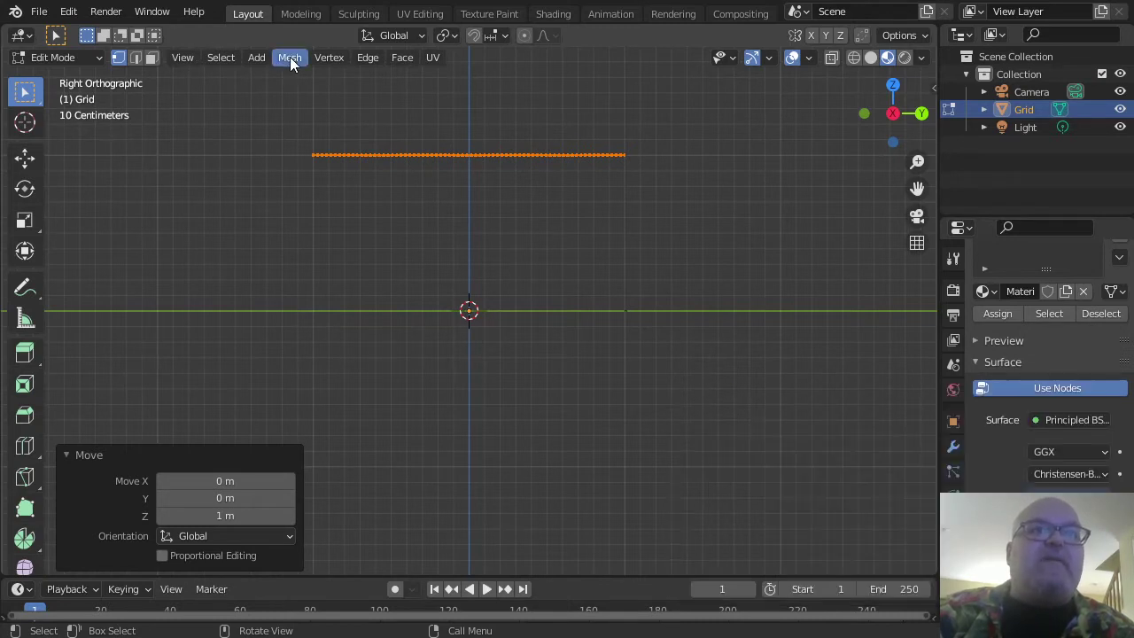
left_click(290, 57)
mouse_move(311, 78)
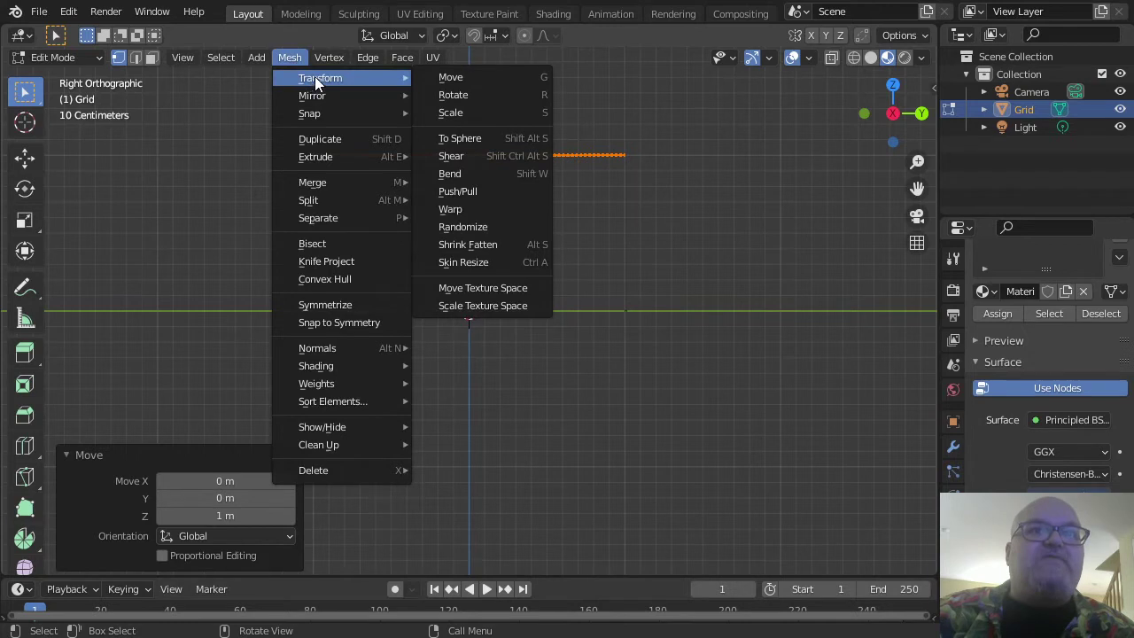
left_click(468, 209)
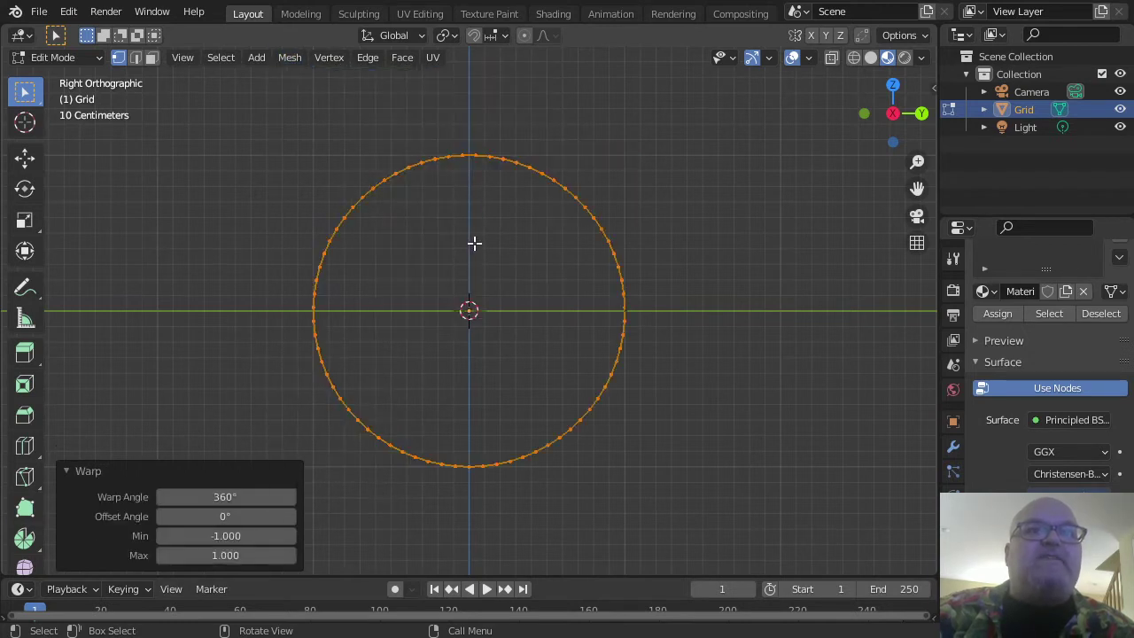
left_click(240, 498)
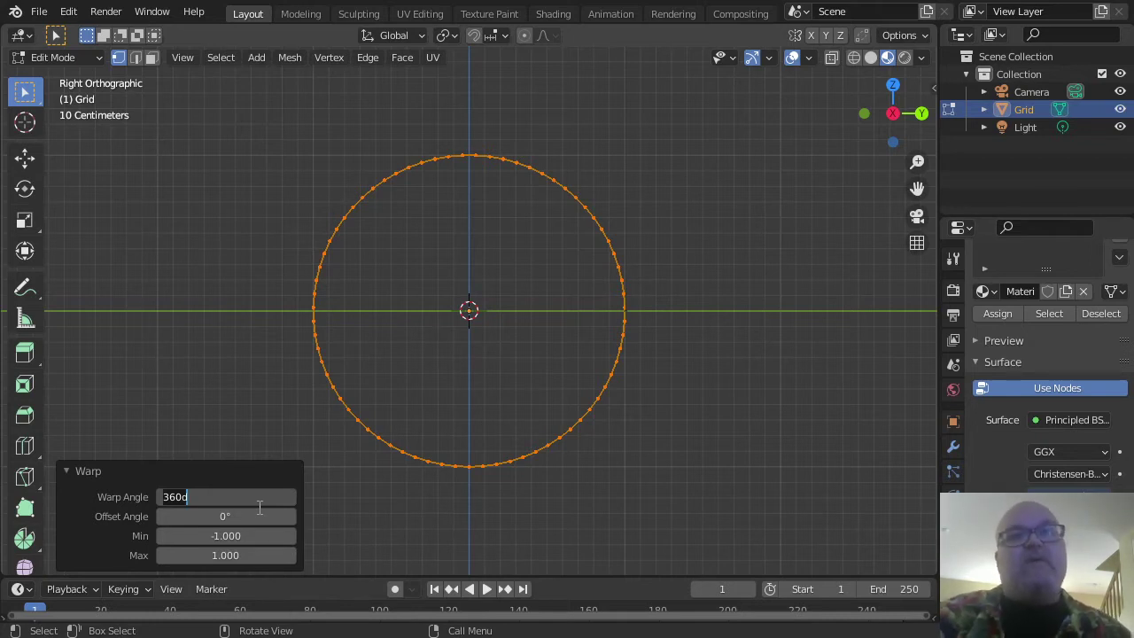
type("180")
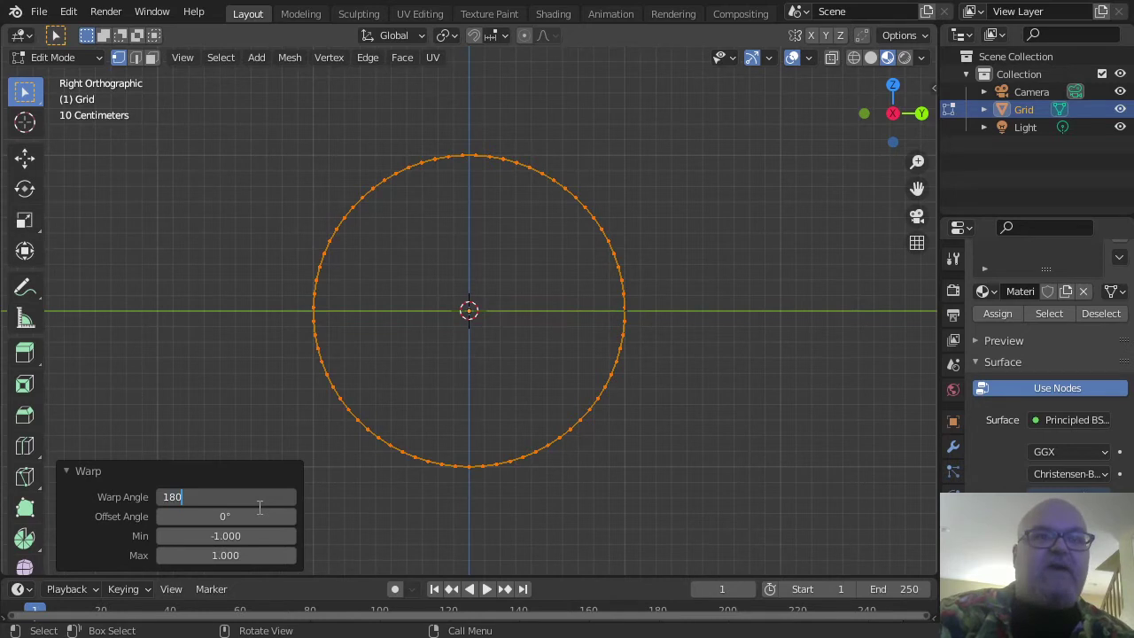
key("Return")
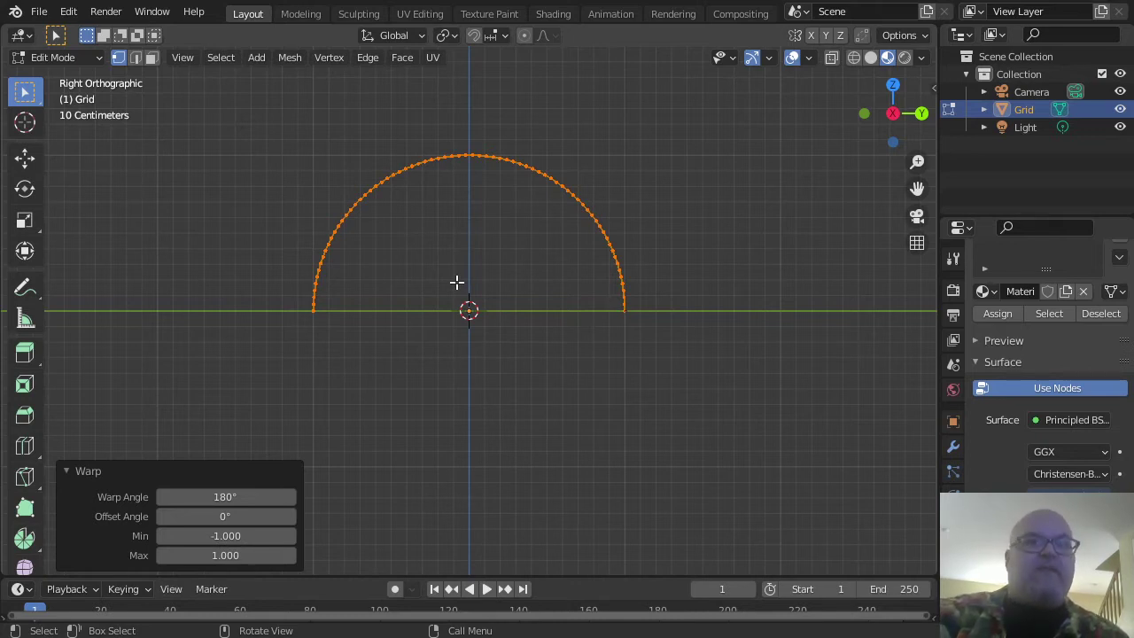
key("KP_1")
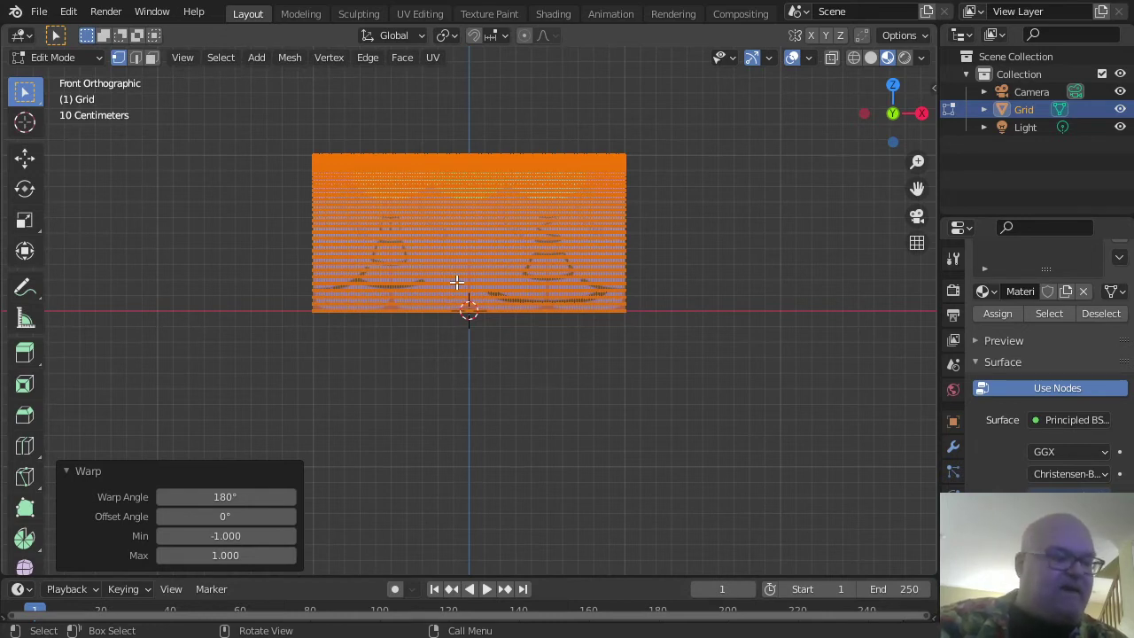
- Warp the bent grid again with a 360° warp angle so it closes into a ball
key("F3")
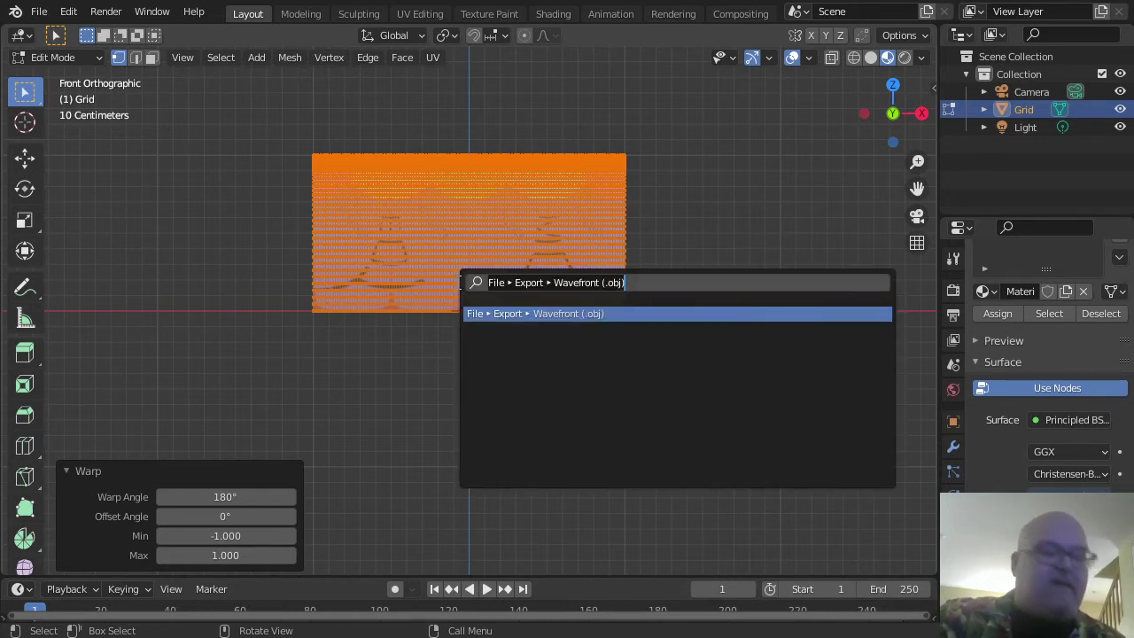
type("warp")
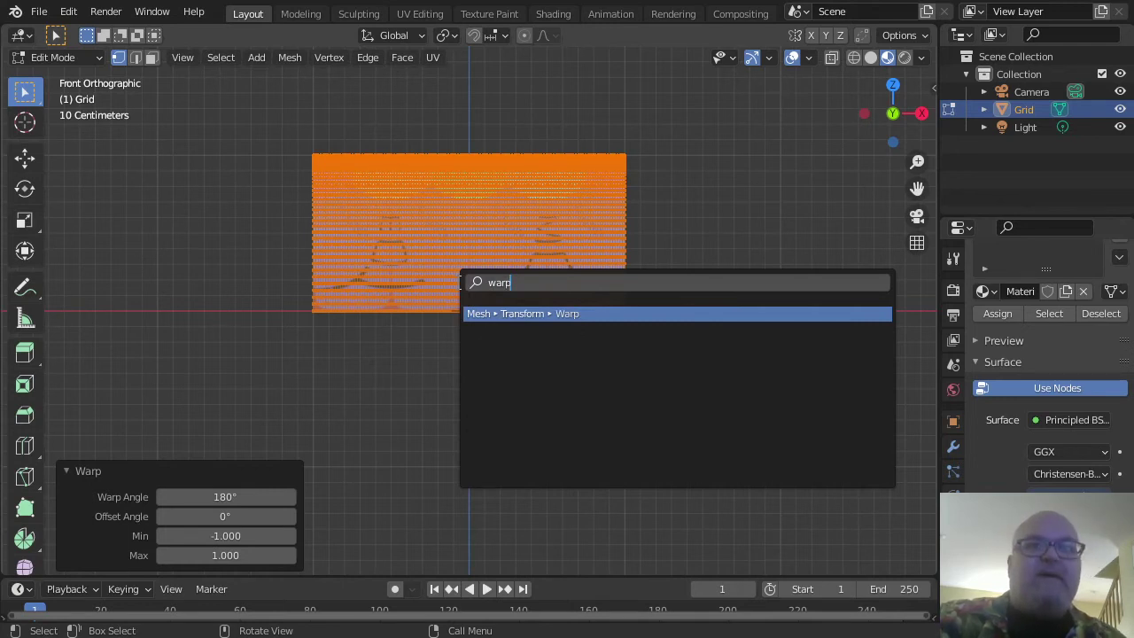
key("Return")
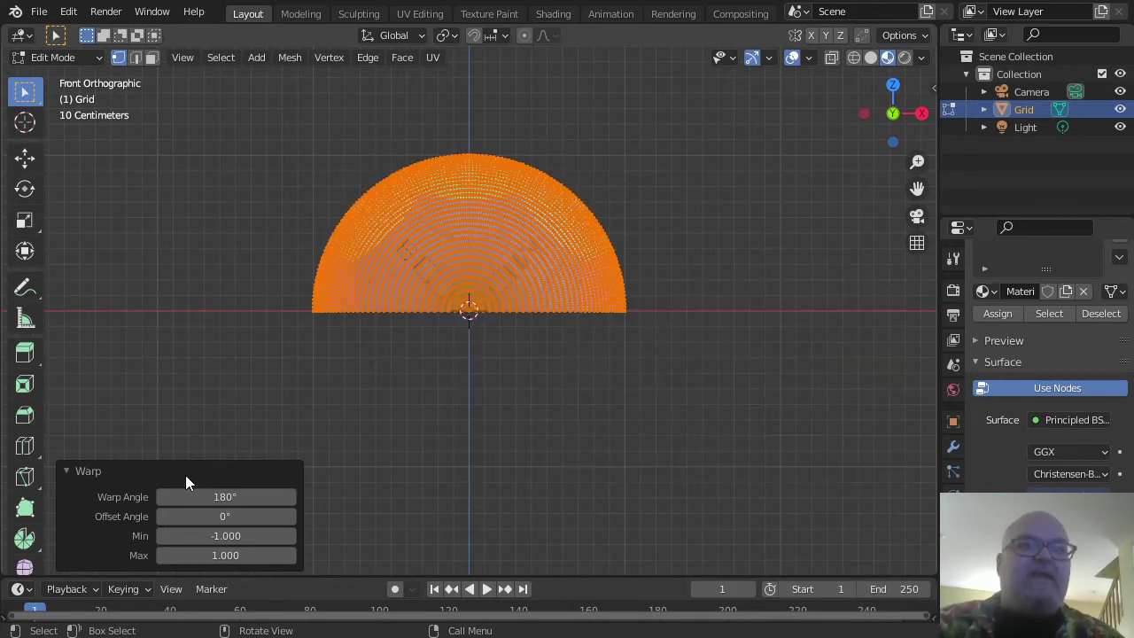
left_click(219, 497)
type("180d")
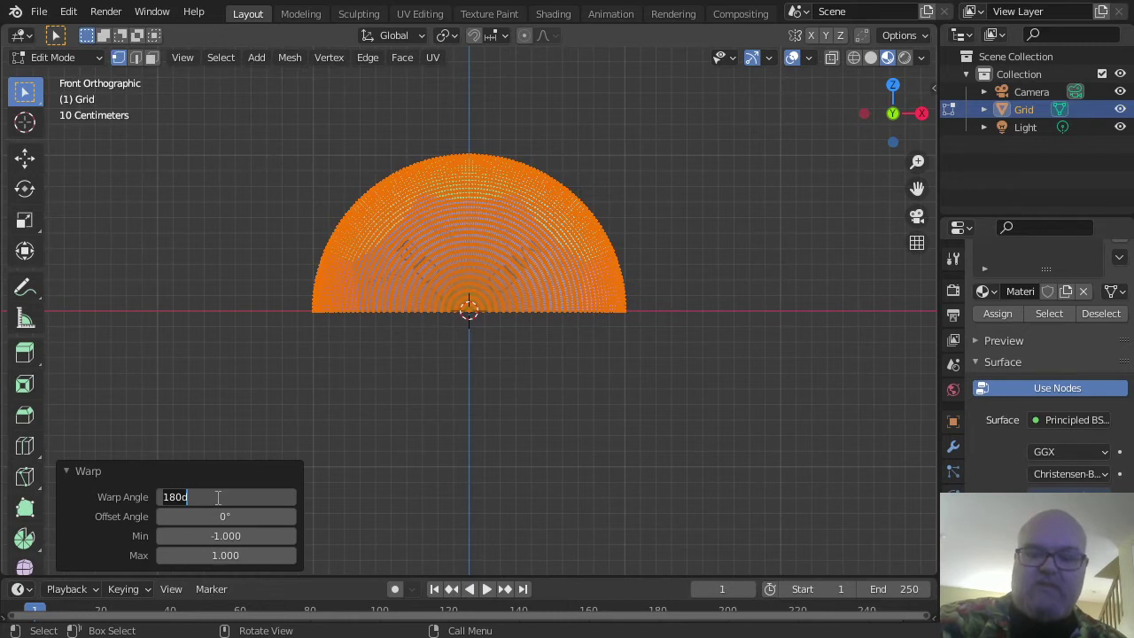
key("BackSpace")
key("BackSpace")
key("BackSpace")
key("BackSpace")
type("30")
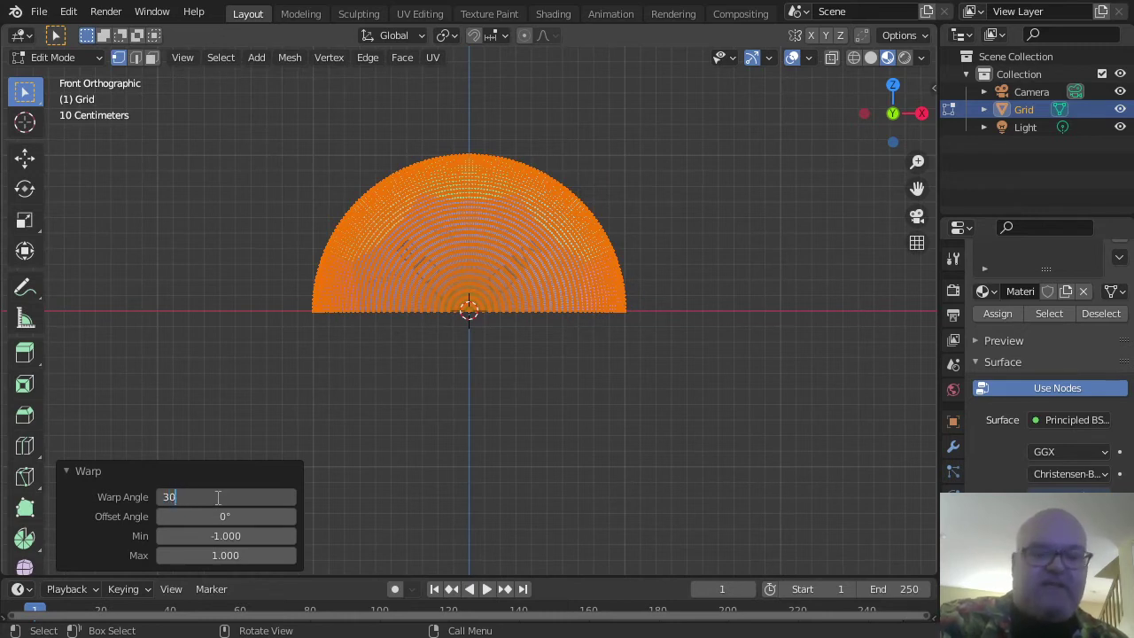
key("BackSpace")
type("60")
key("Return")
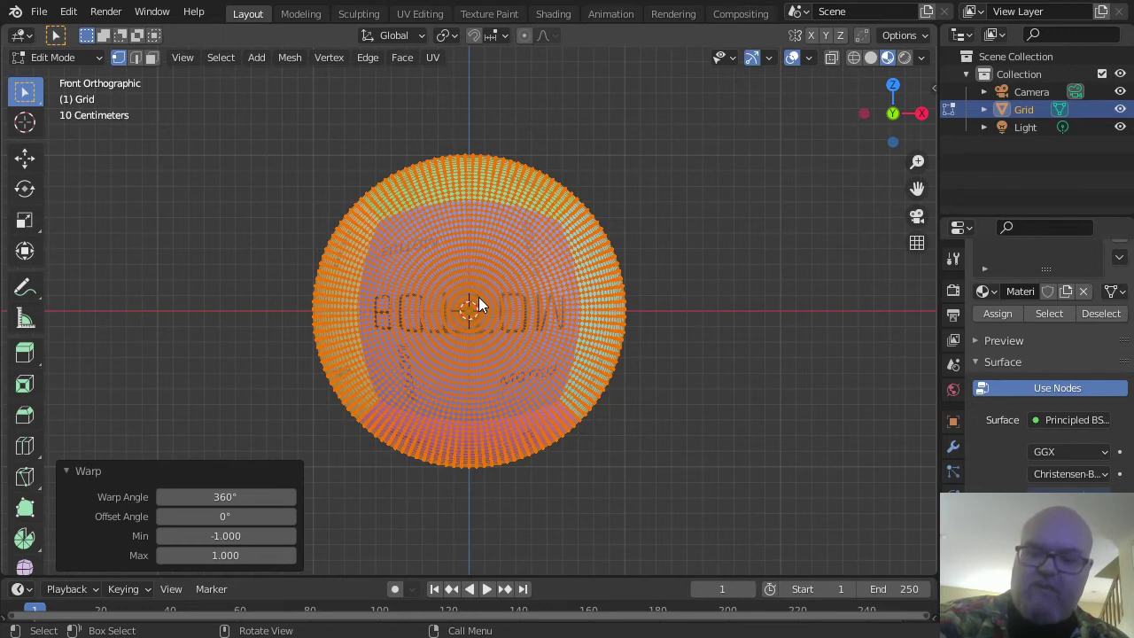
- Rotate the sphere 90° in Right view so LEFT reads level, then leave Edit Mode
key("KP_3")
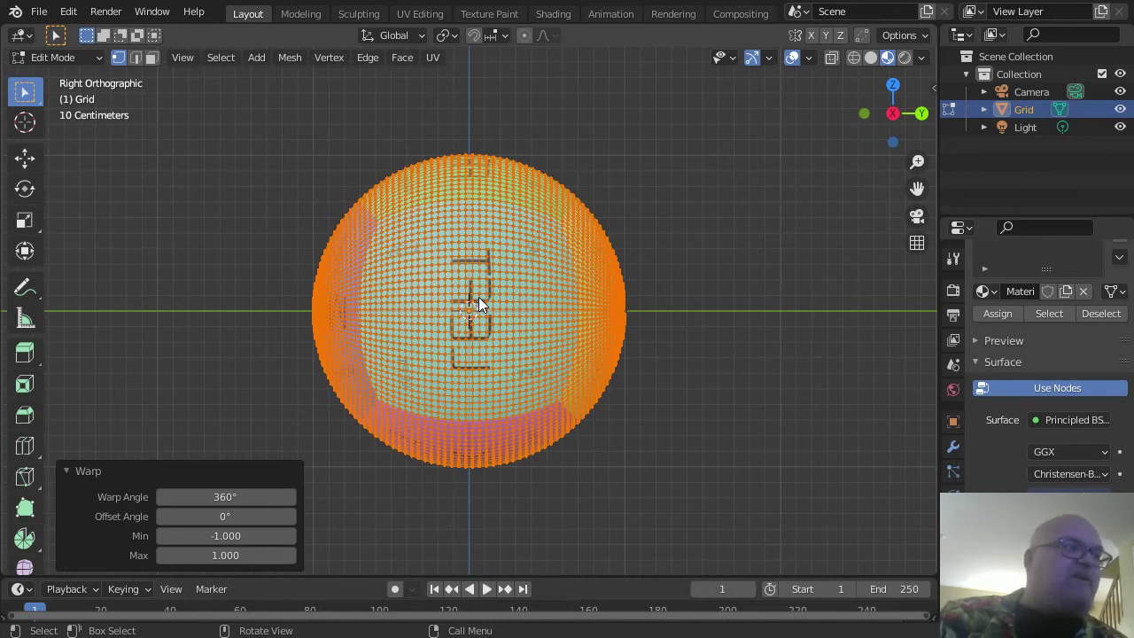
key("r")
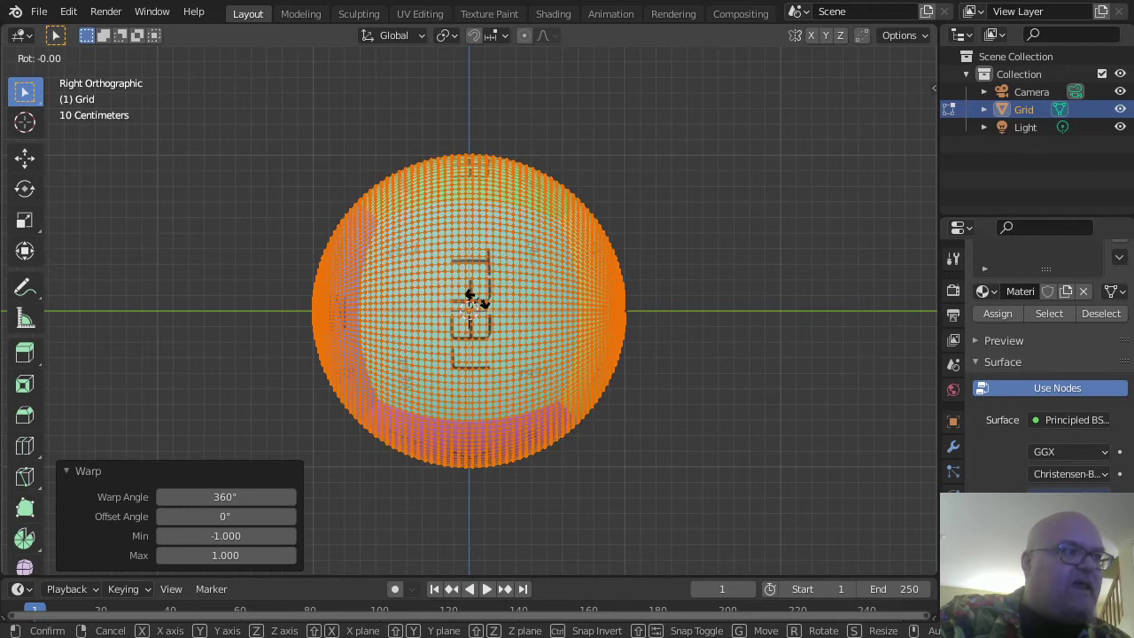
type("90")
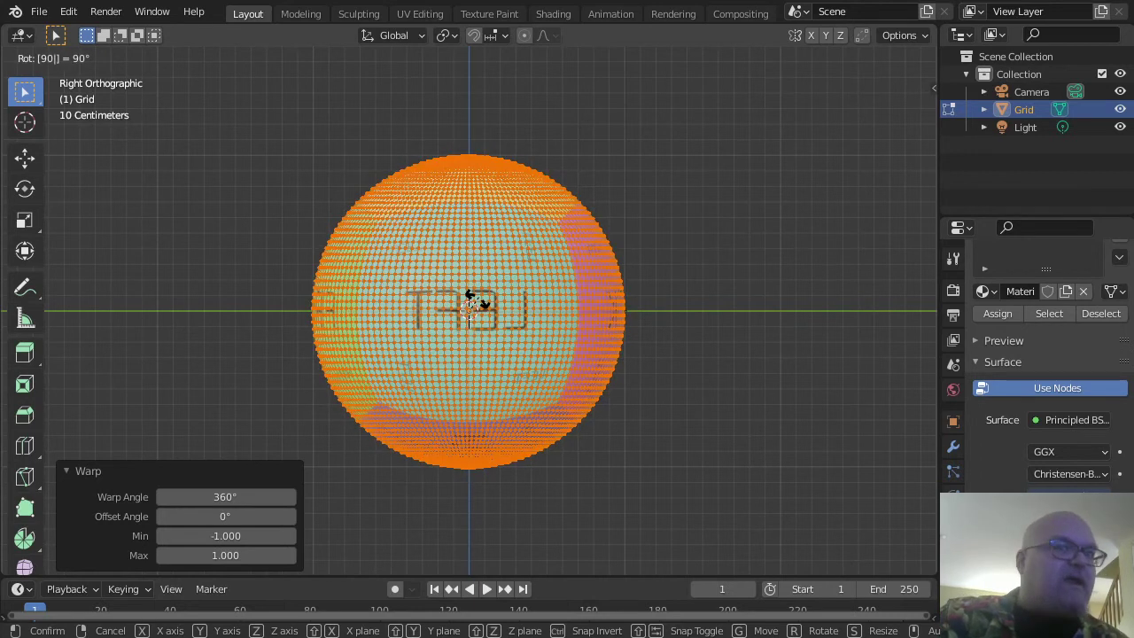
key("Return")
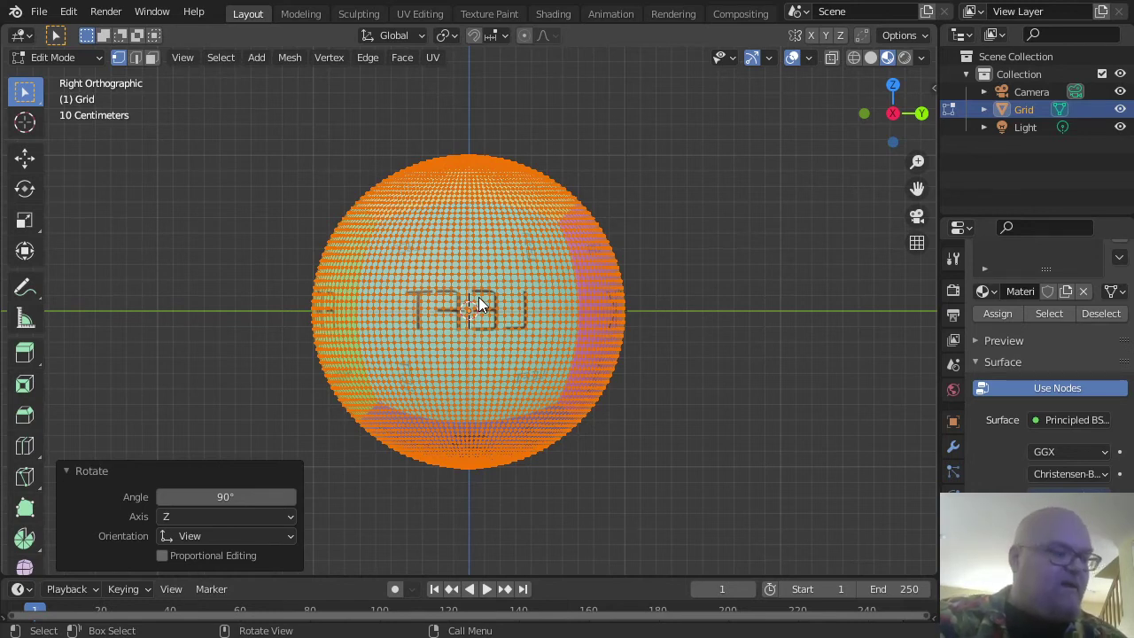
key("Tab")
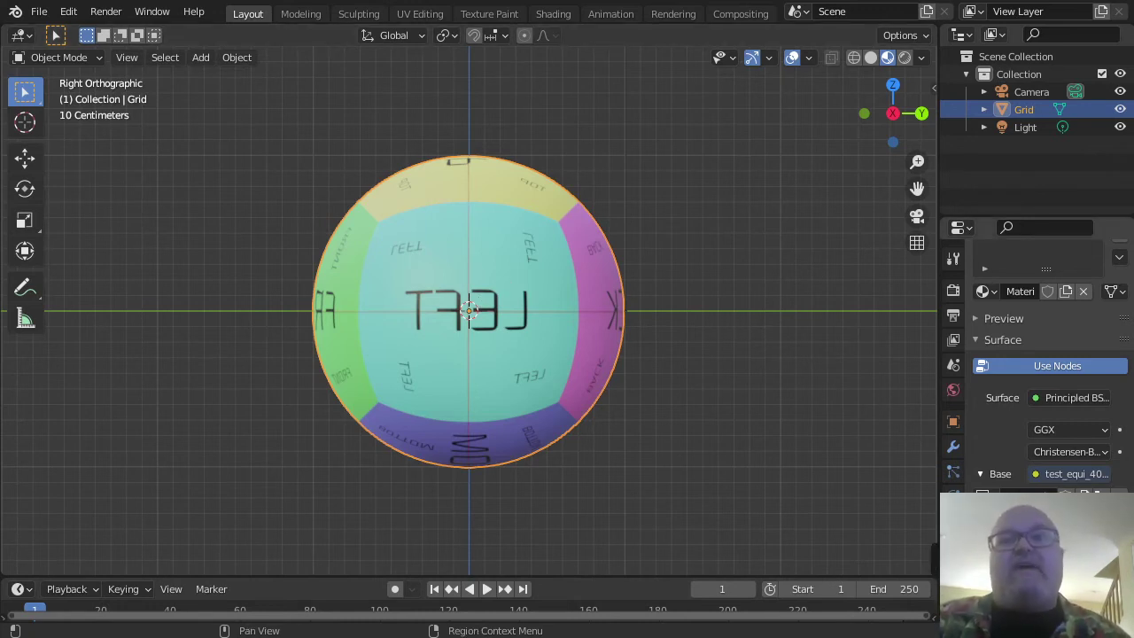
left_click(954, 449)
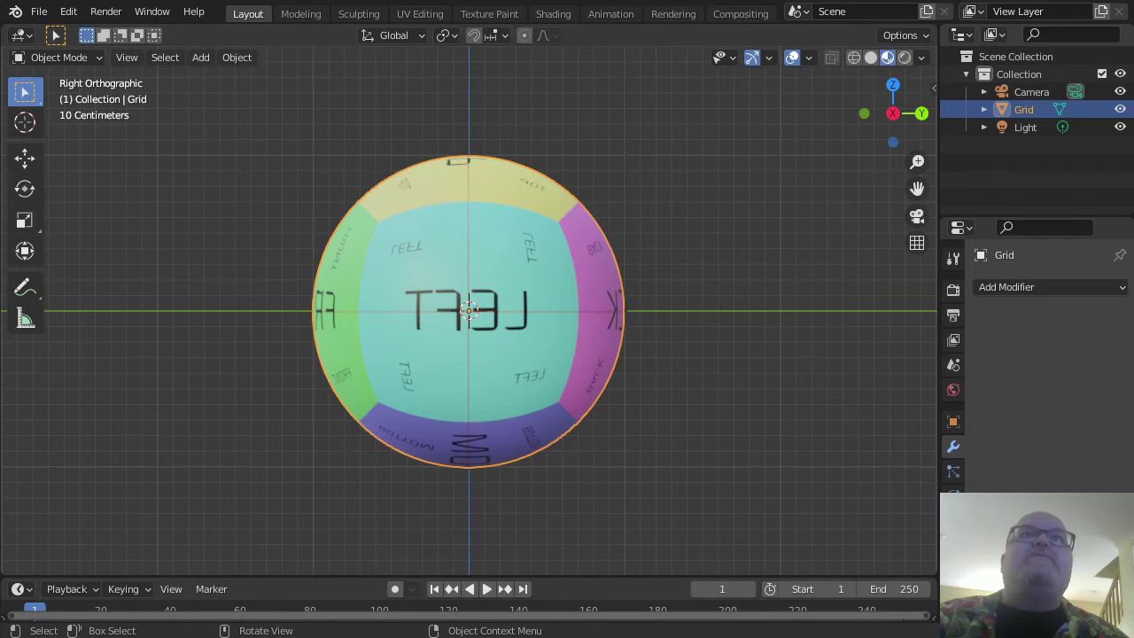
- Add a Triangulate modifier to the sphere and switch the viewport to Wireframe shading
left_click(1002, 285)
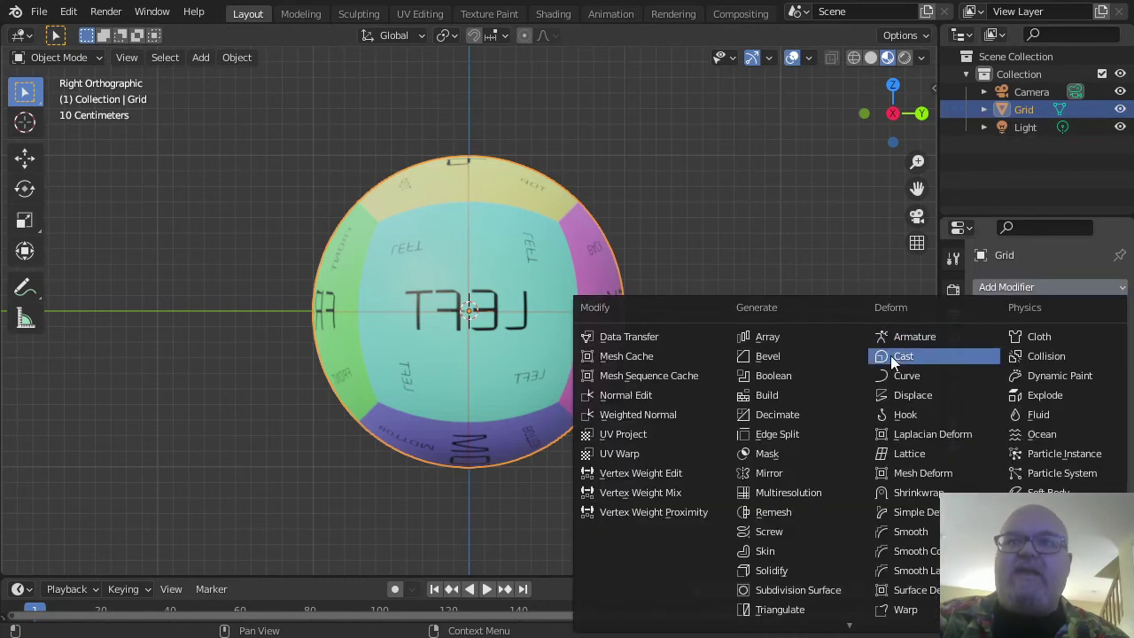
left_click(796, 611)
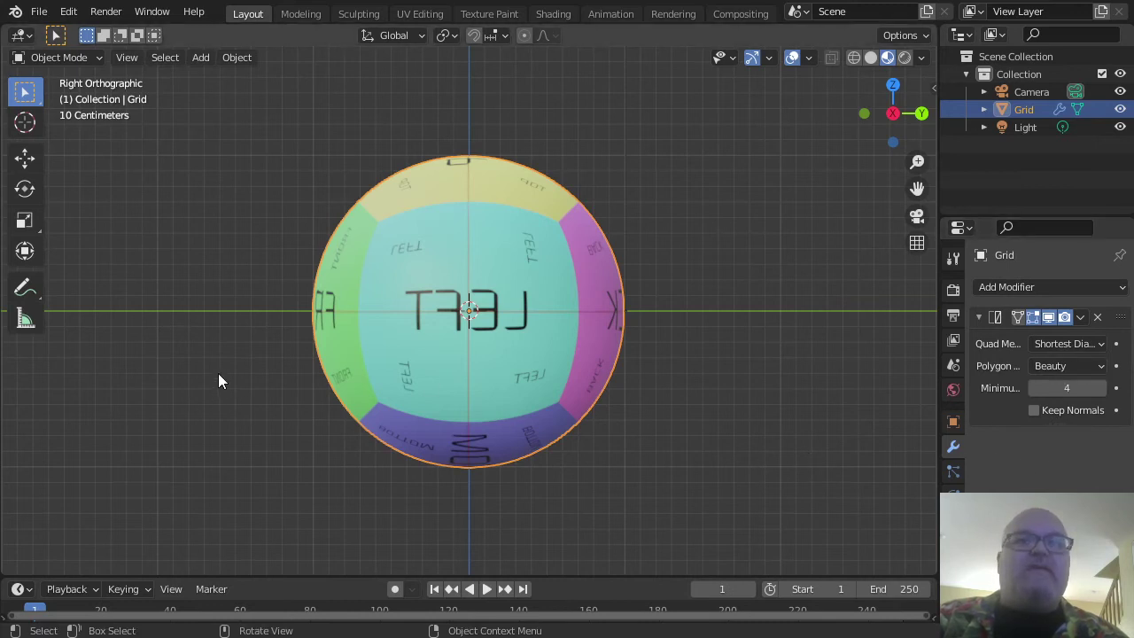
left_click(853, 58)
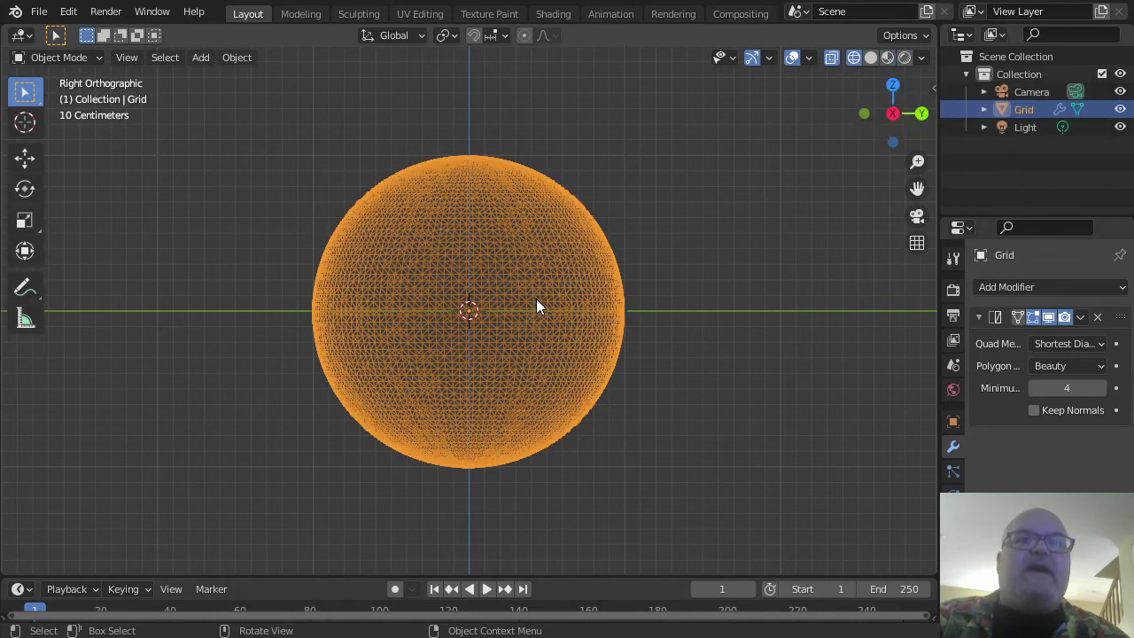
scroll(537, 306, "up", 5)
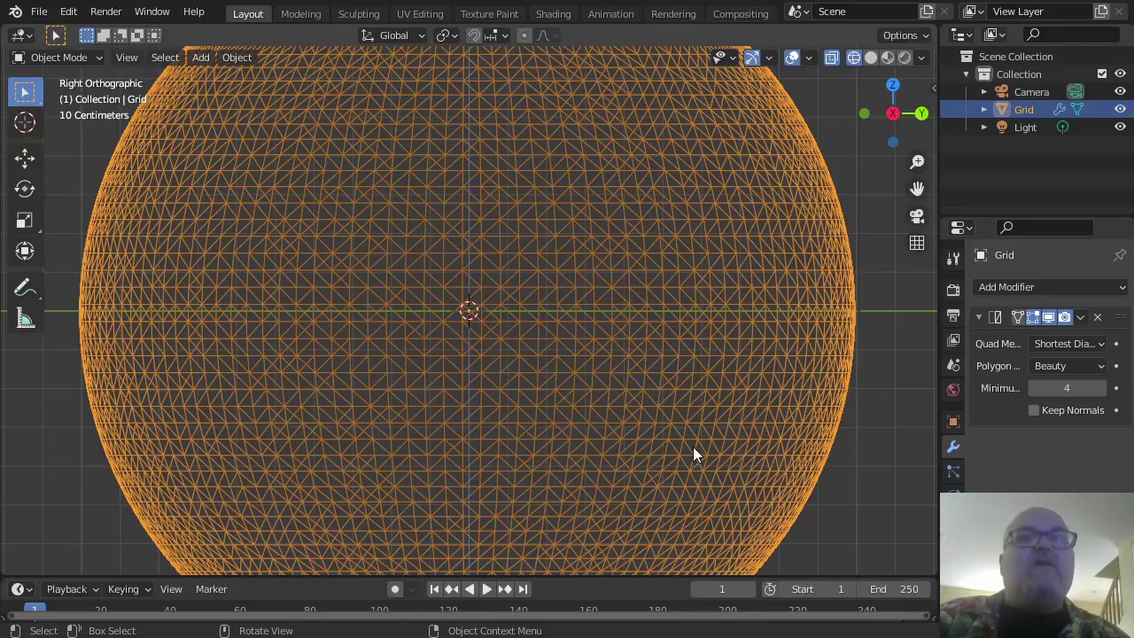
- Zoom and orbit into a perspective view of the wireframe triangulated sphere
scroll(693, 448, "down", 3)
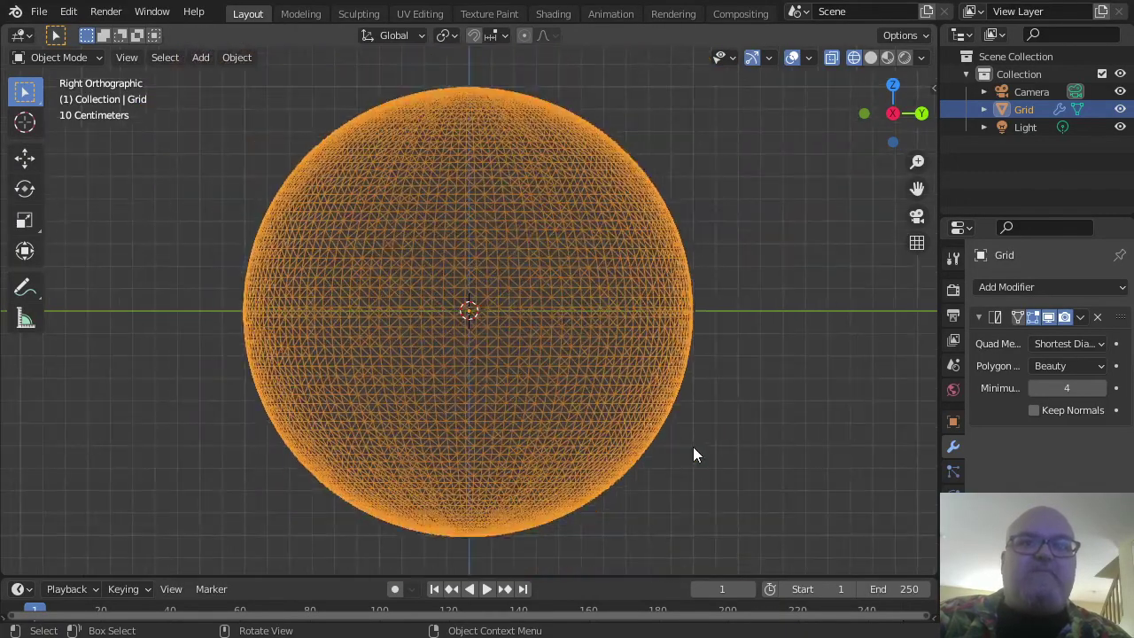
middle_click_drag(723, 461, 753, 469)
scroll(628, 467, "up", 6)
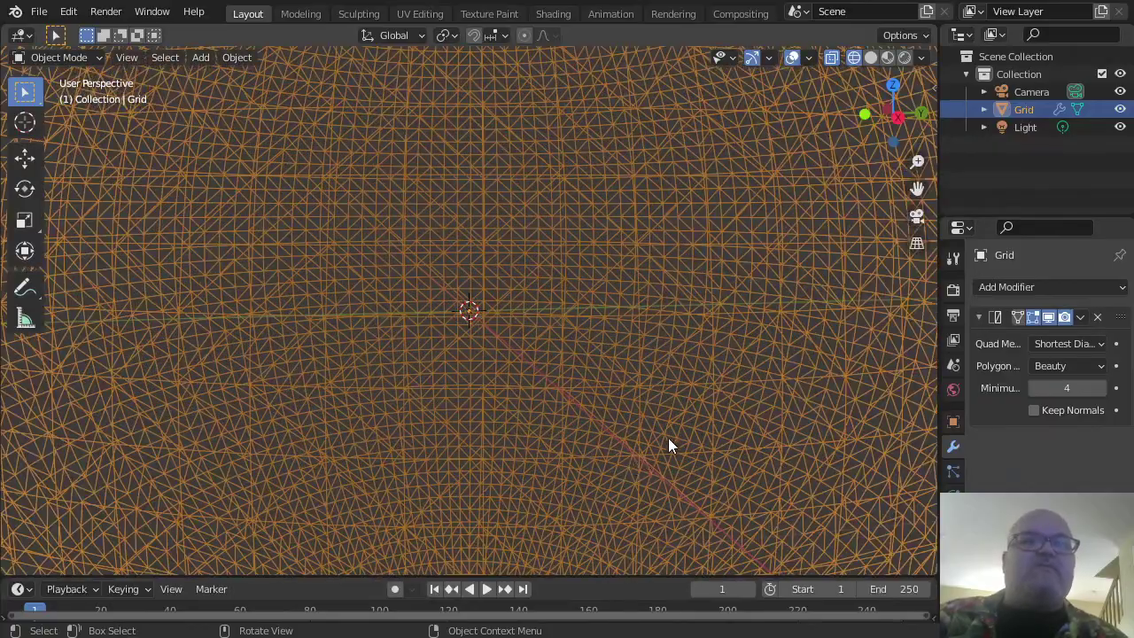
middle_click_drag(668, 438, 729, 456)
scroll(729, 457, "down", 6)
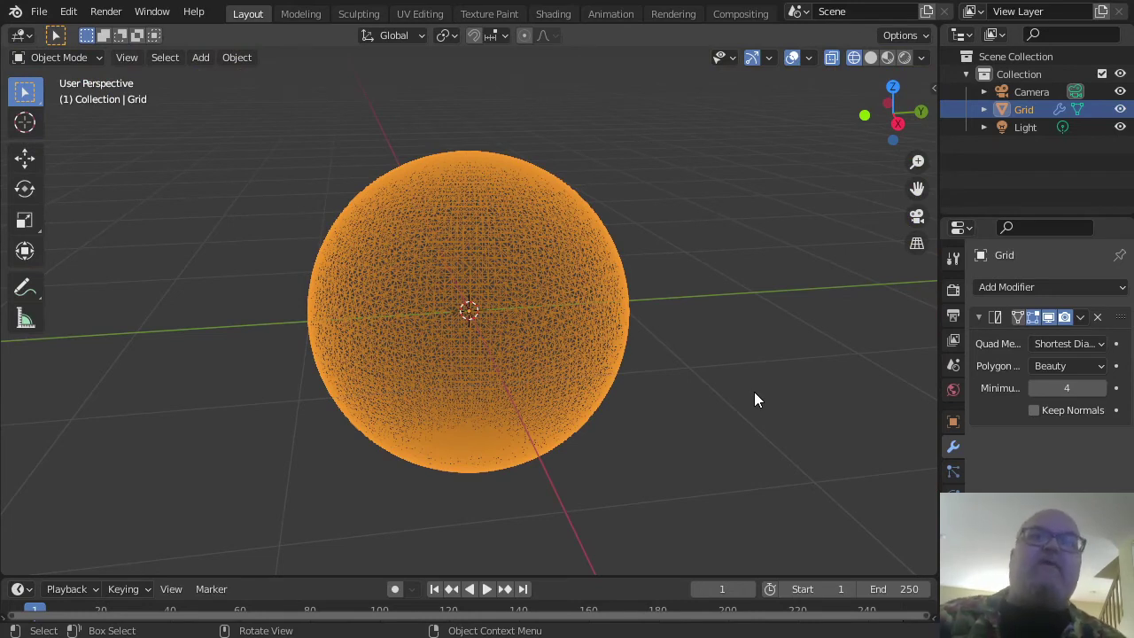
- Switch the sphere to Solid, then Material Preview shading to show its texture
left_click(871, 58)
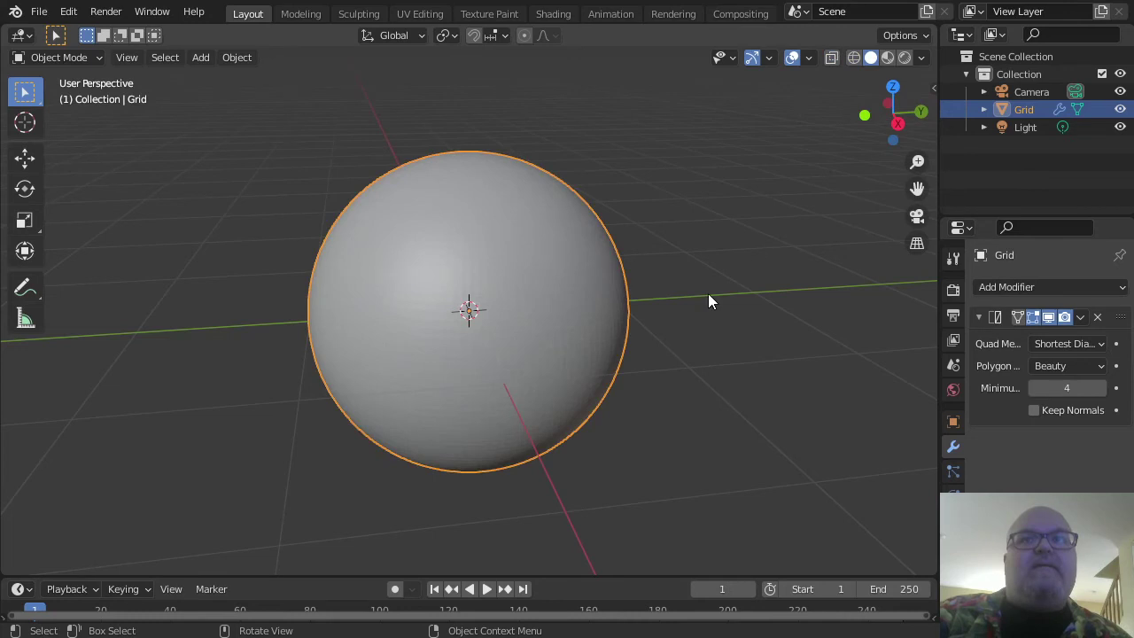
left_click(887, 58)
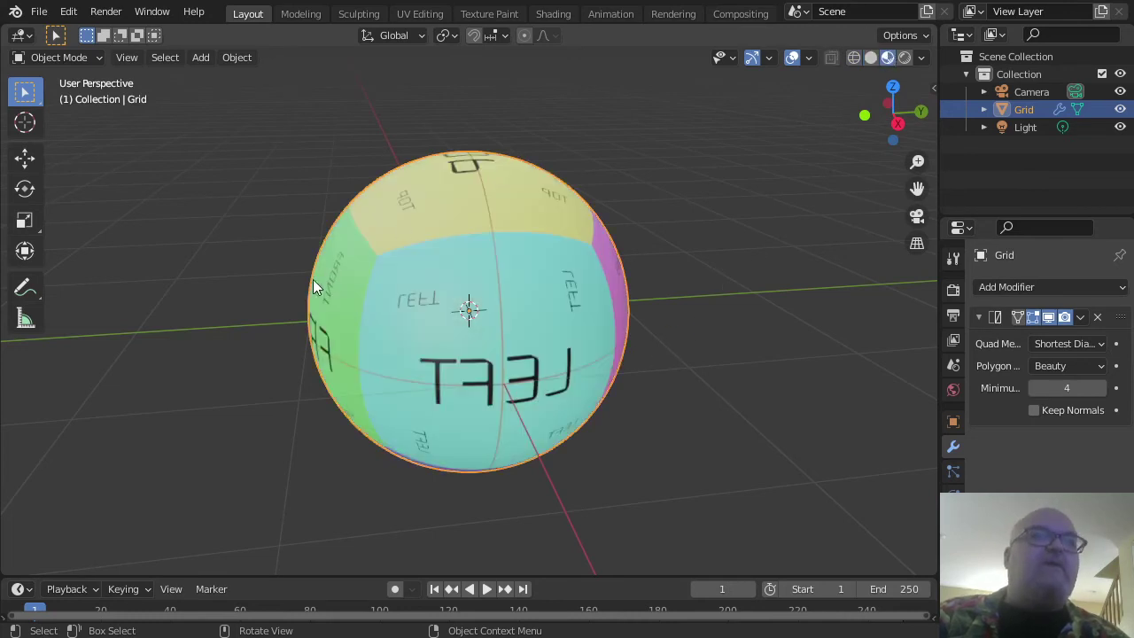
left_click(39, 12)
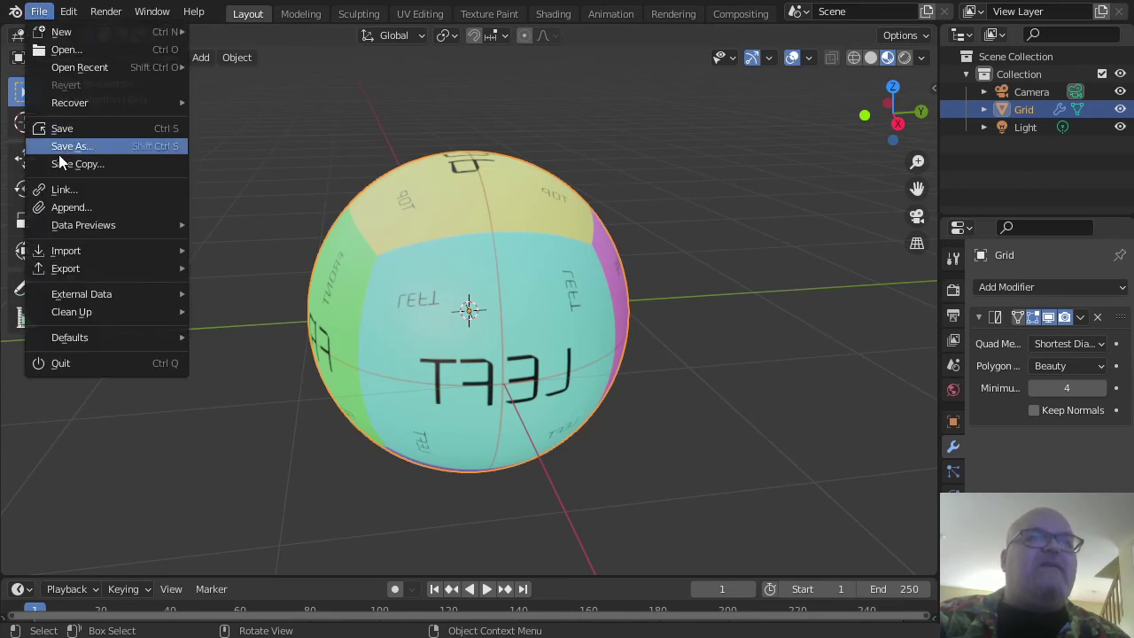
- Show the File > Export formats list, including Wavefront (.obj)
mouse_move(80, 267)
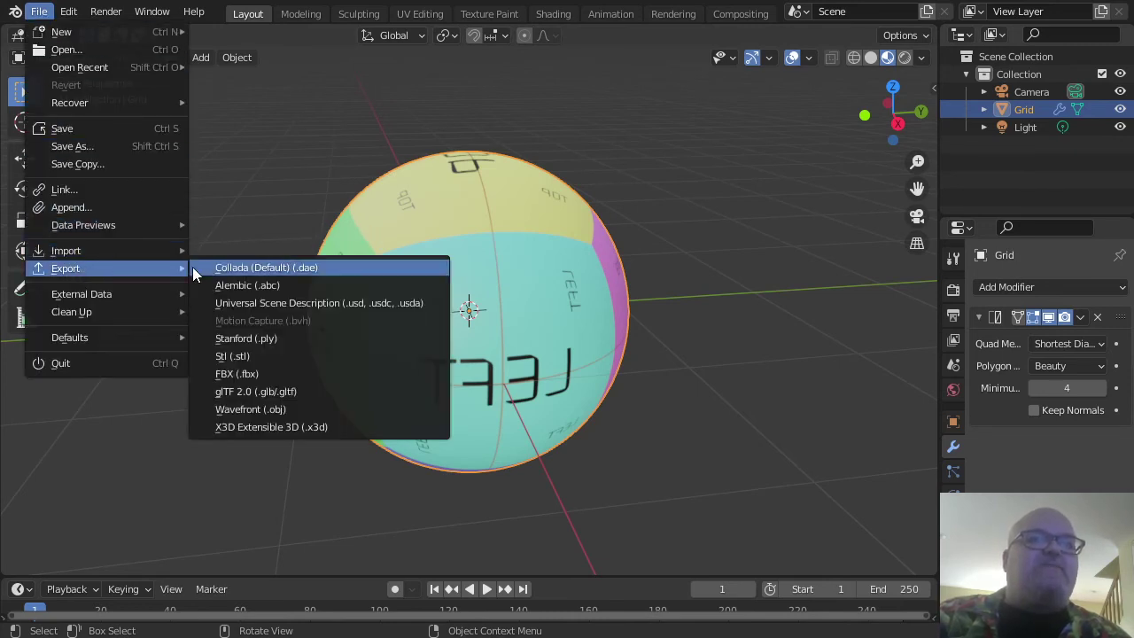